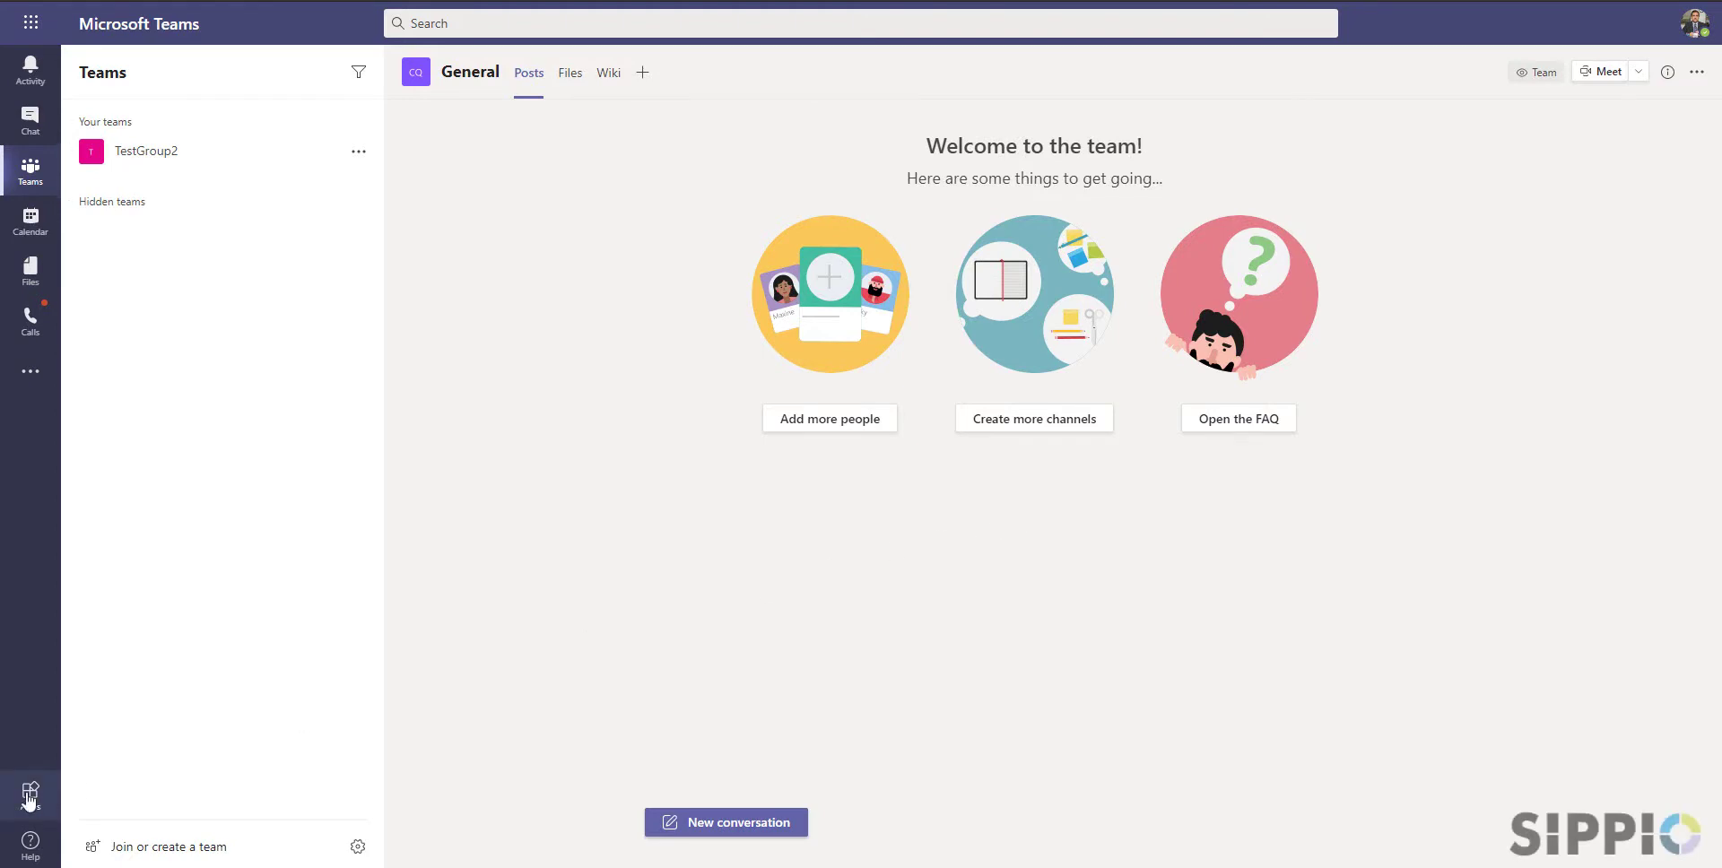
Find Voice Panel by SIPPIO in the Teams app store and add it to Teams
left_click(29, 795)
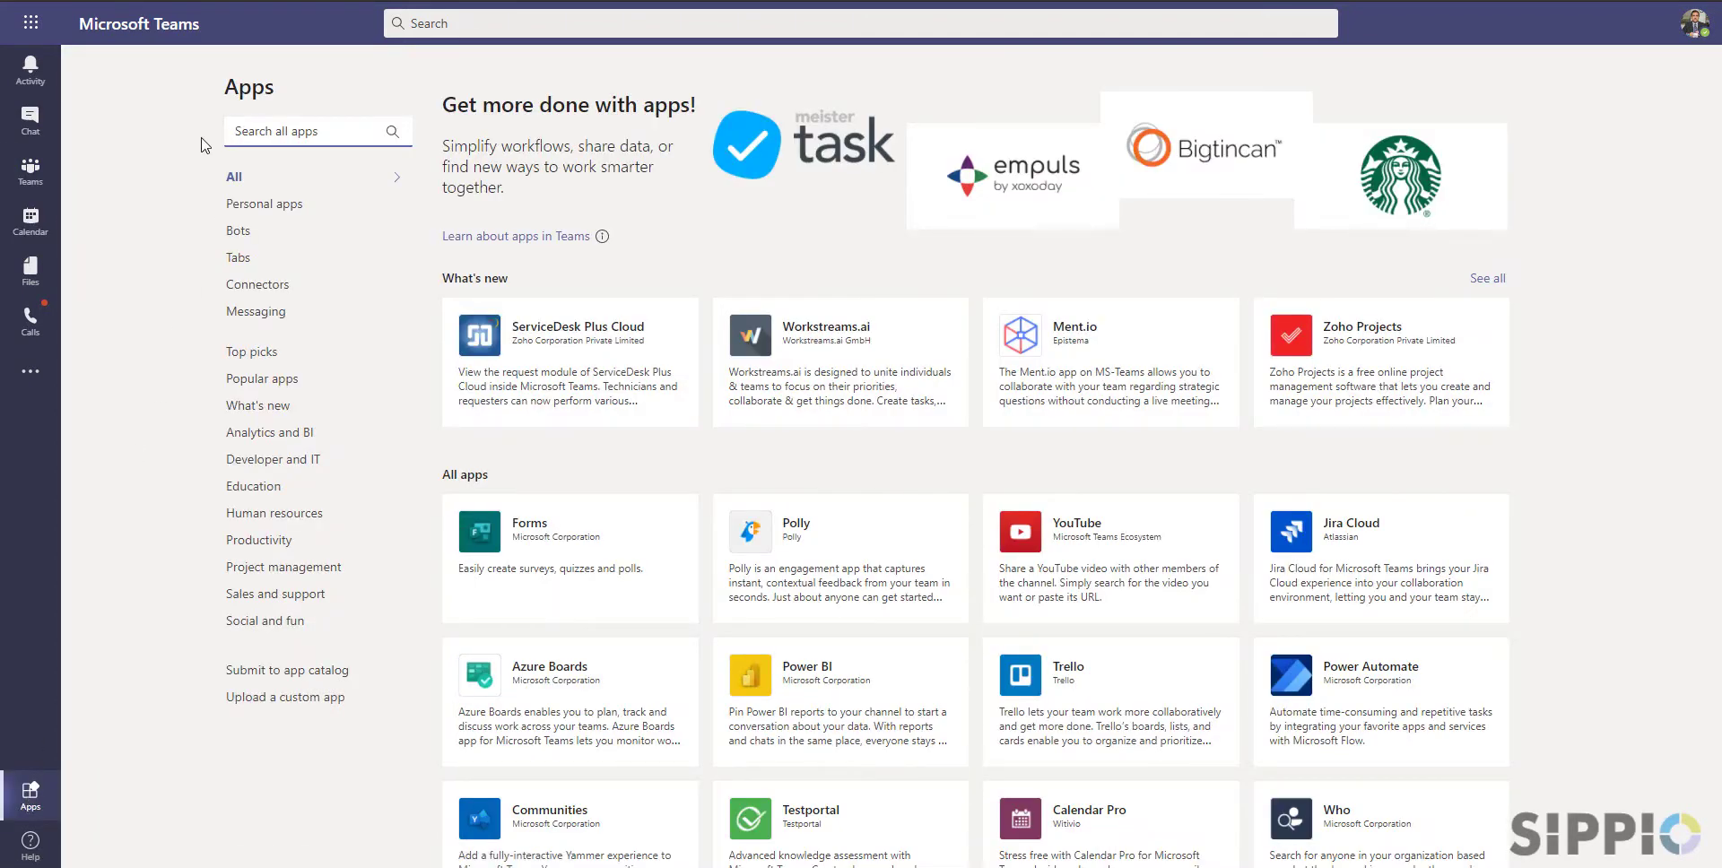
type("Voice Panel")
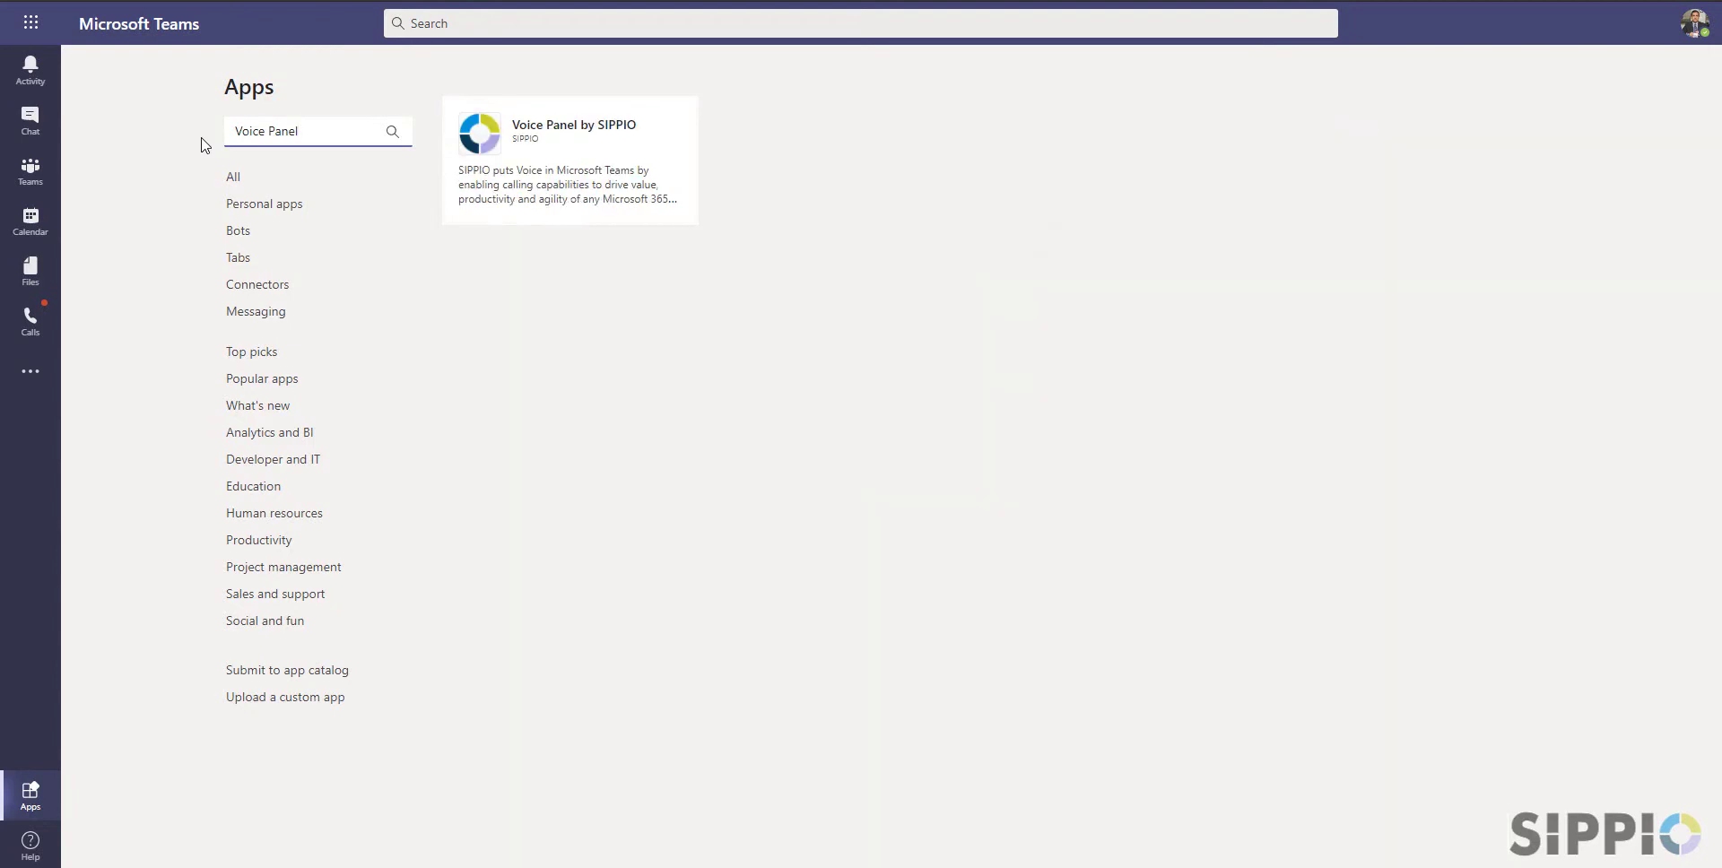
left_click(516, 128)
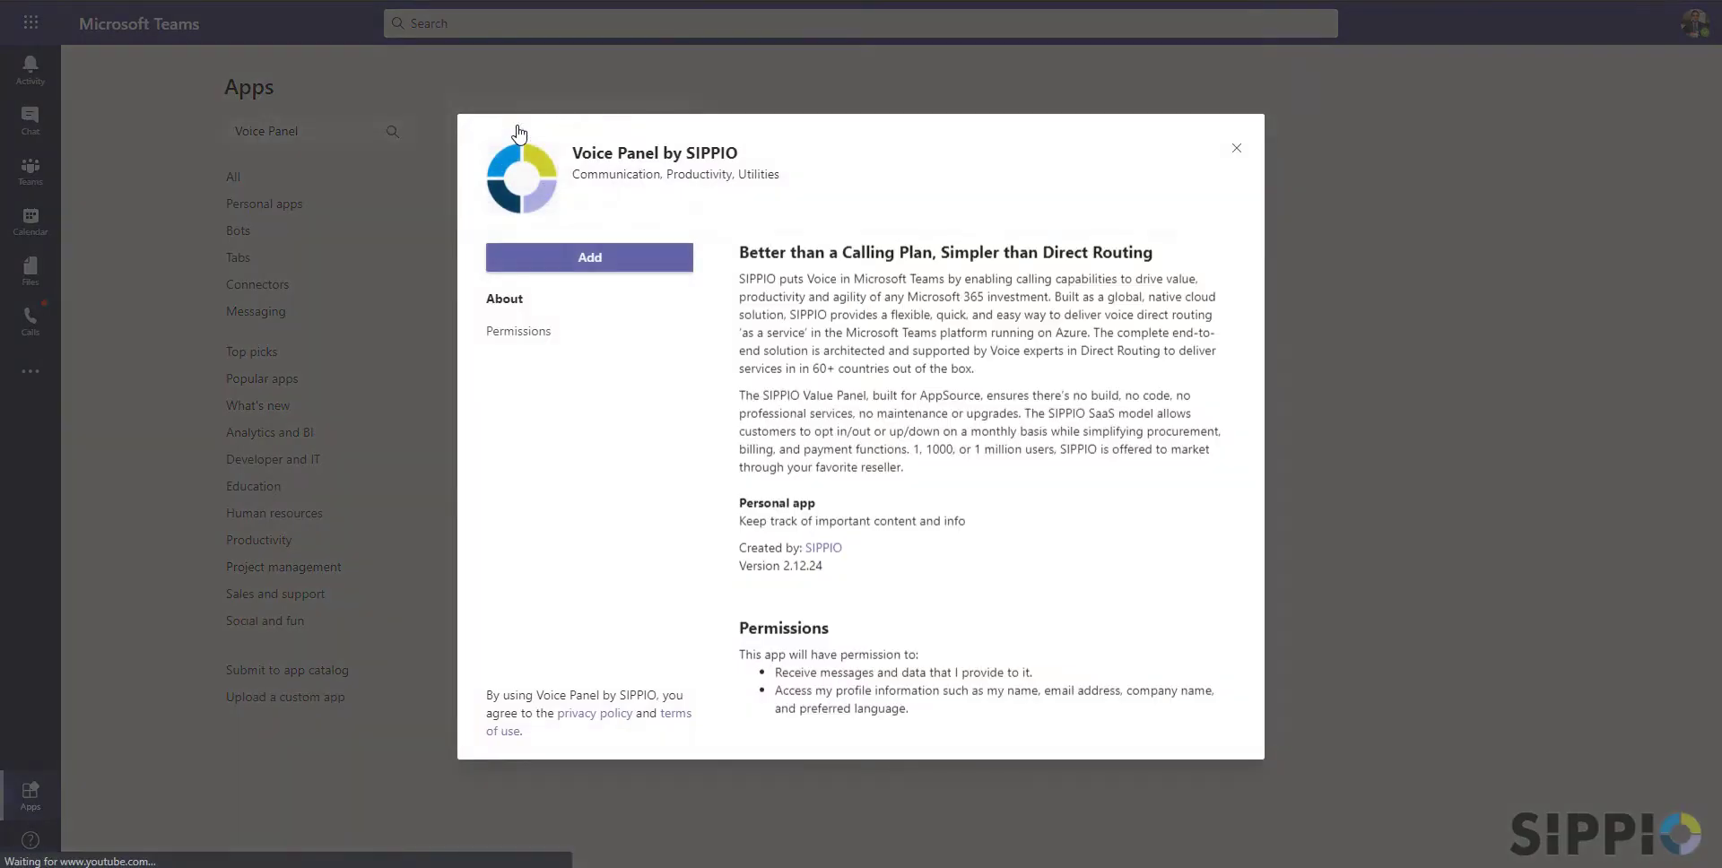
left_click(596, 260)
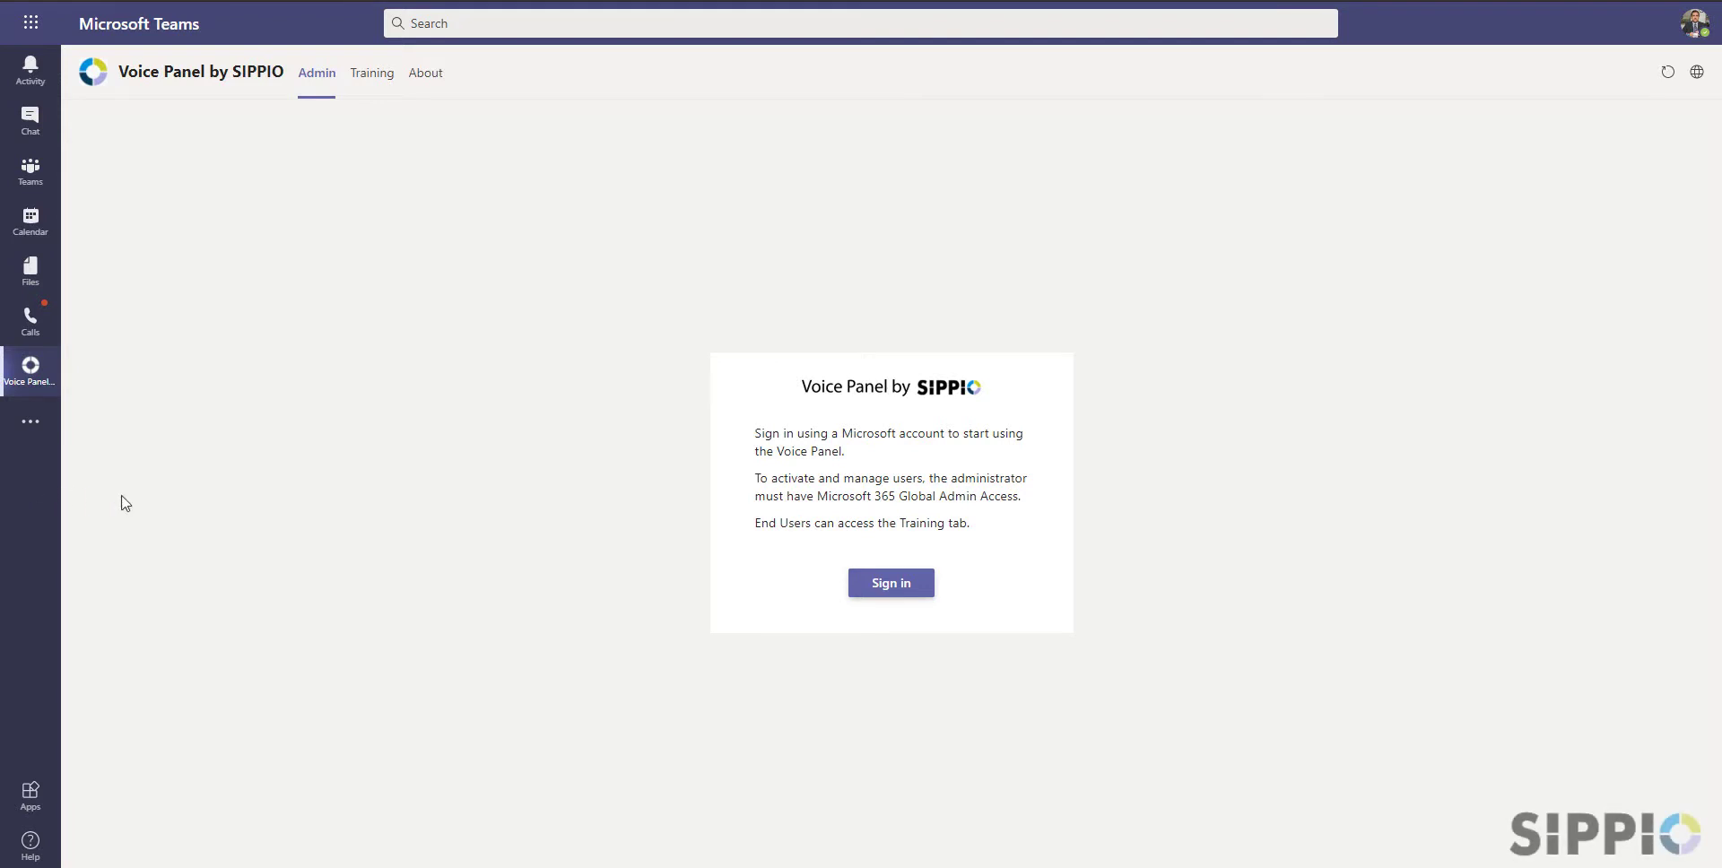
Sign in to Voice Panel and paste the SIPPIO account ID to continue setup
left_click(899, 584)
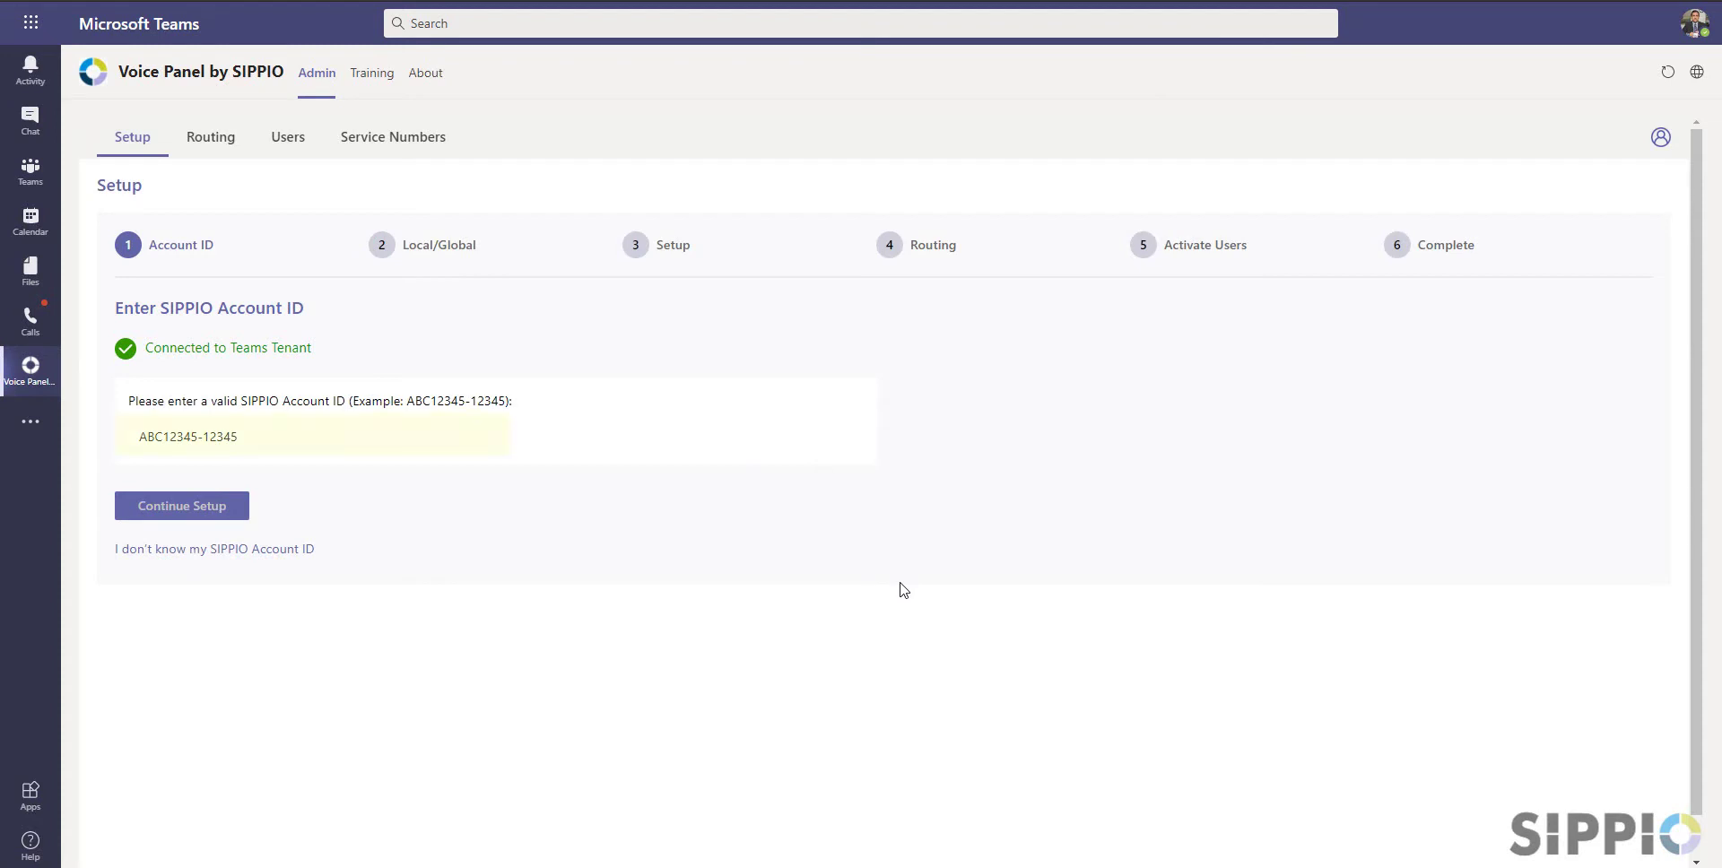
left_click(203, 439)
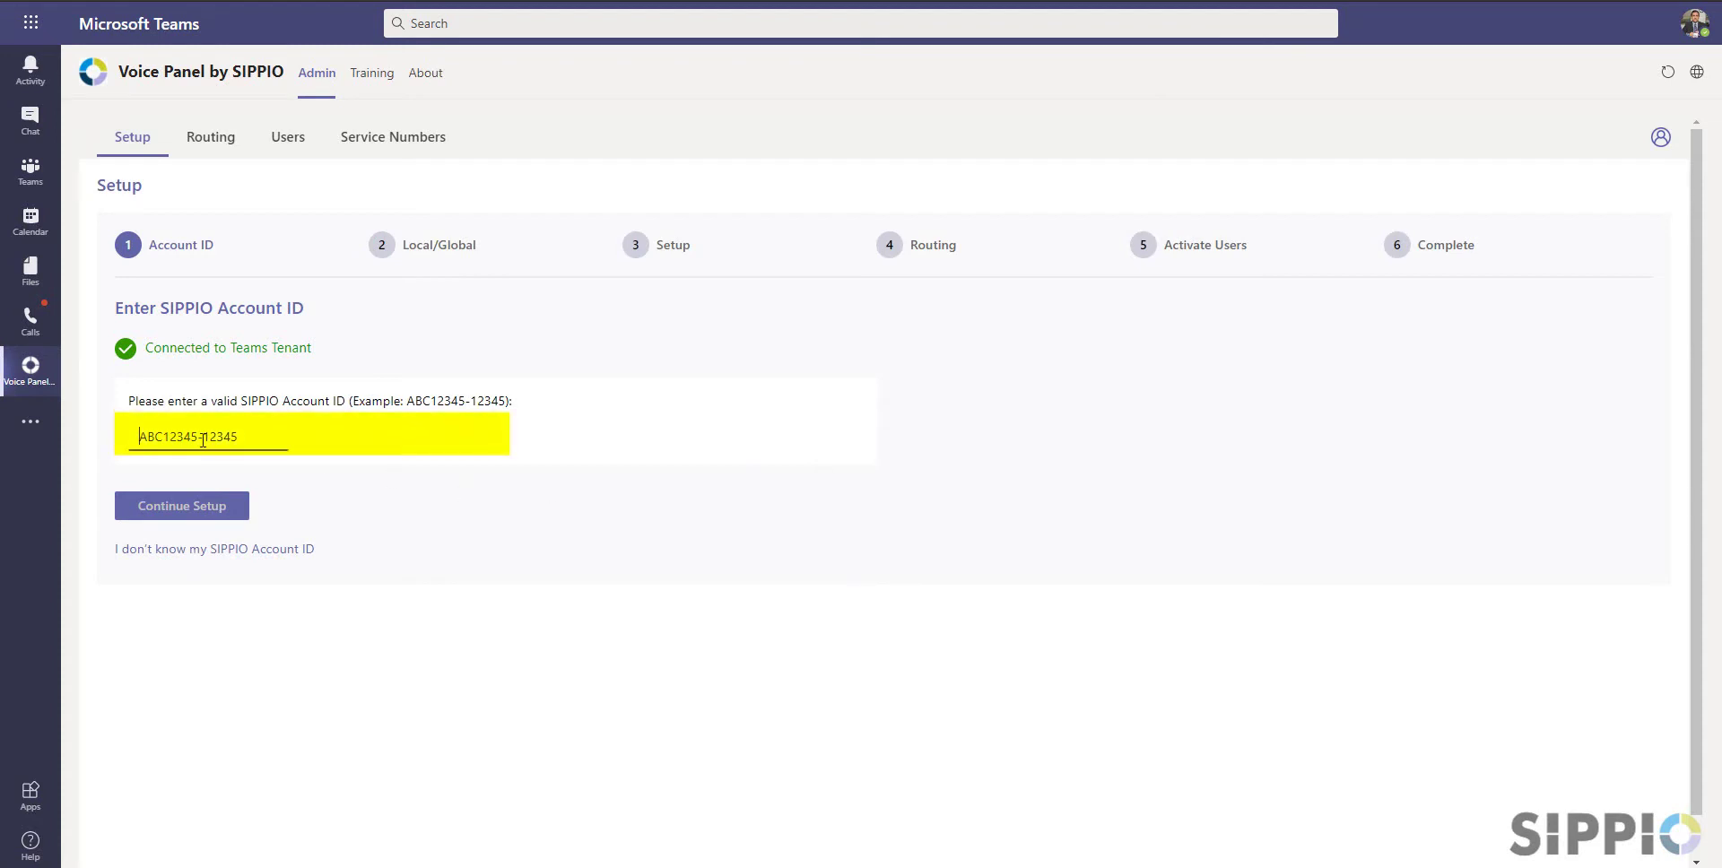
key("ctrl+v")
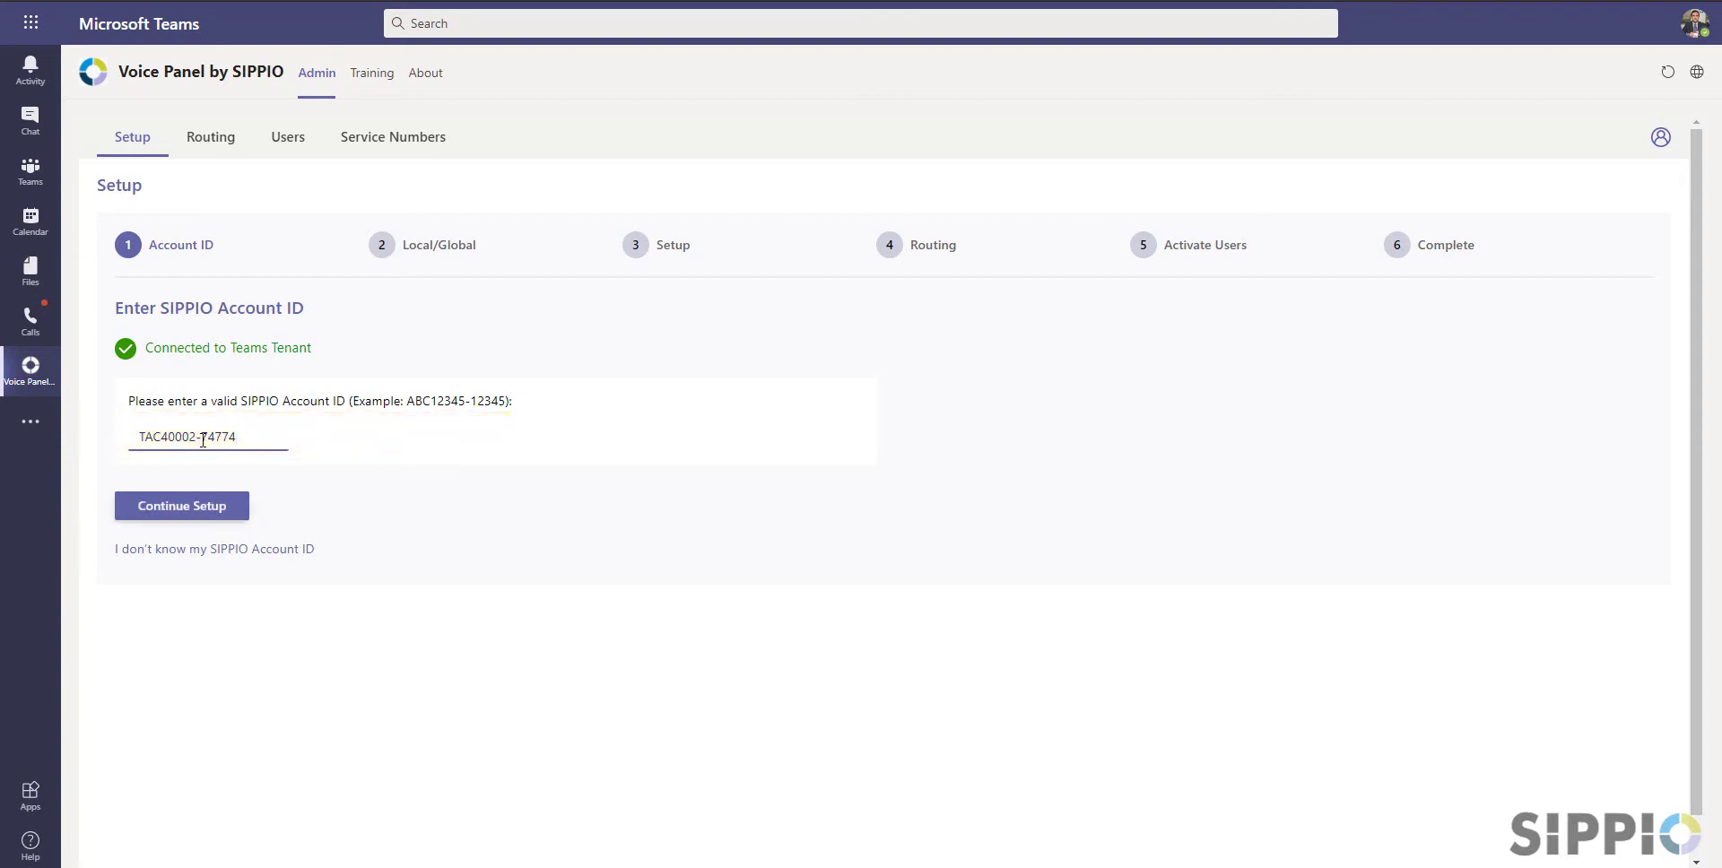
left_click(208, 505)
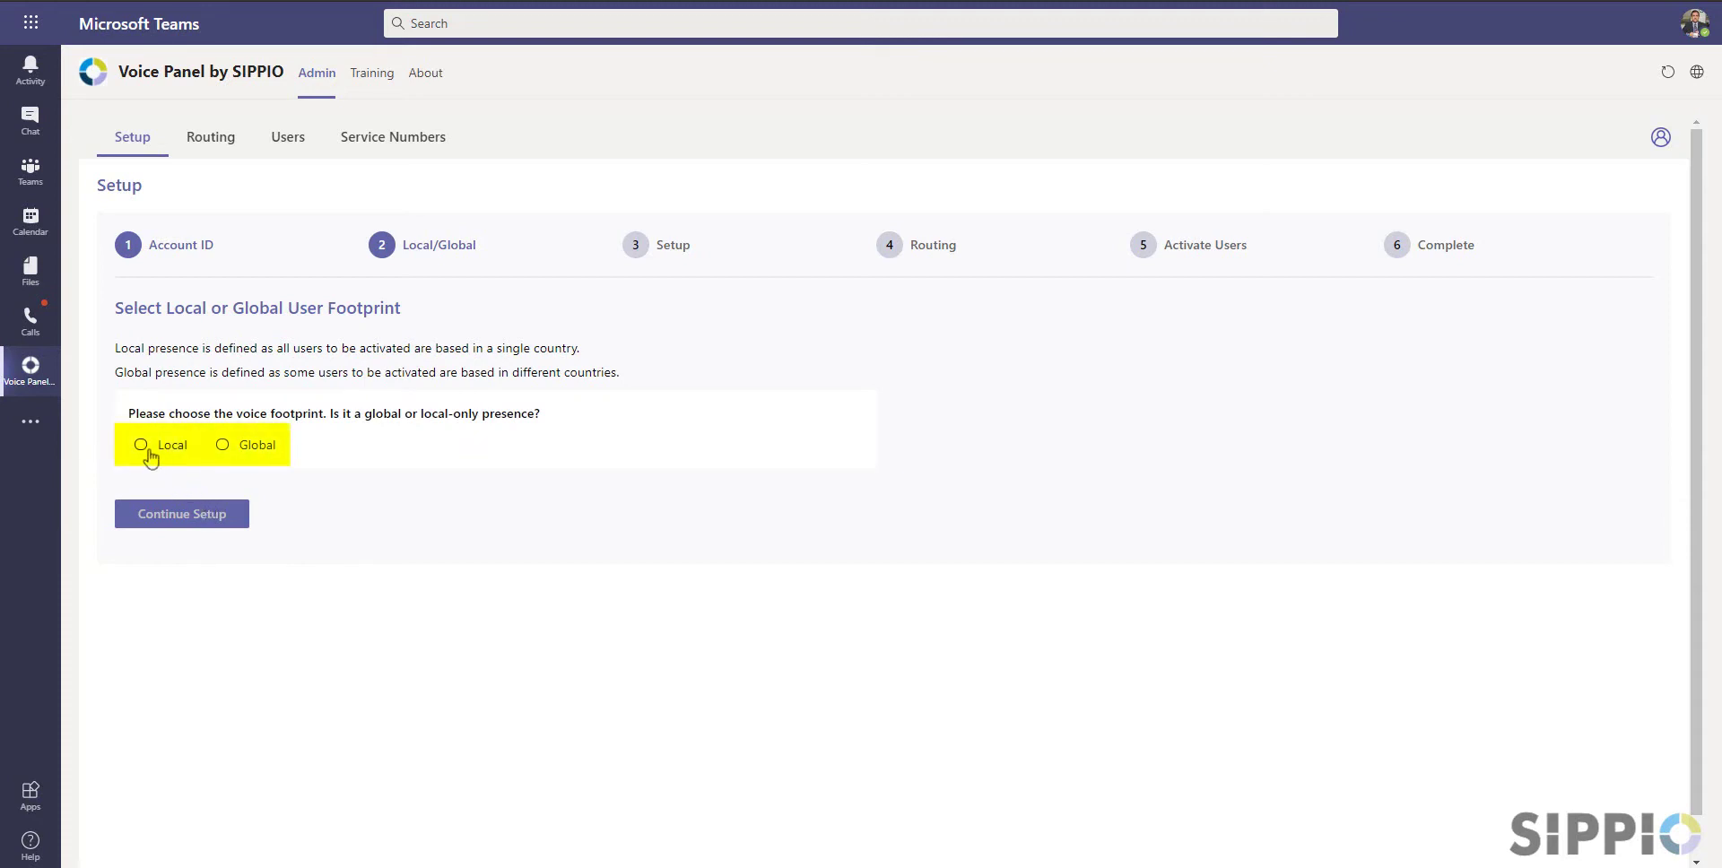
Select a Local footprint with US as the closest region
left_click(141, 445)
left_click(141, 562)
left_click(140, 562)
left_click(141, 539)
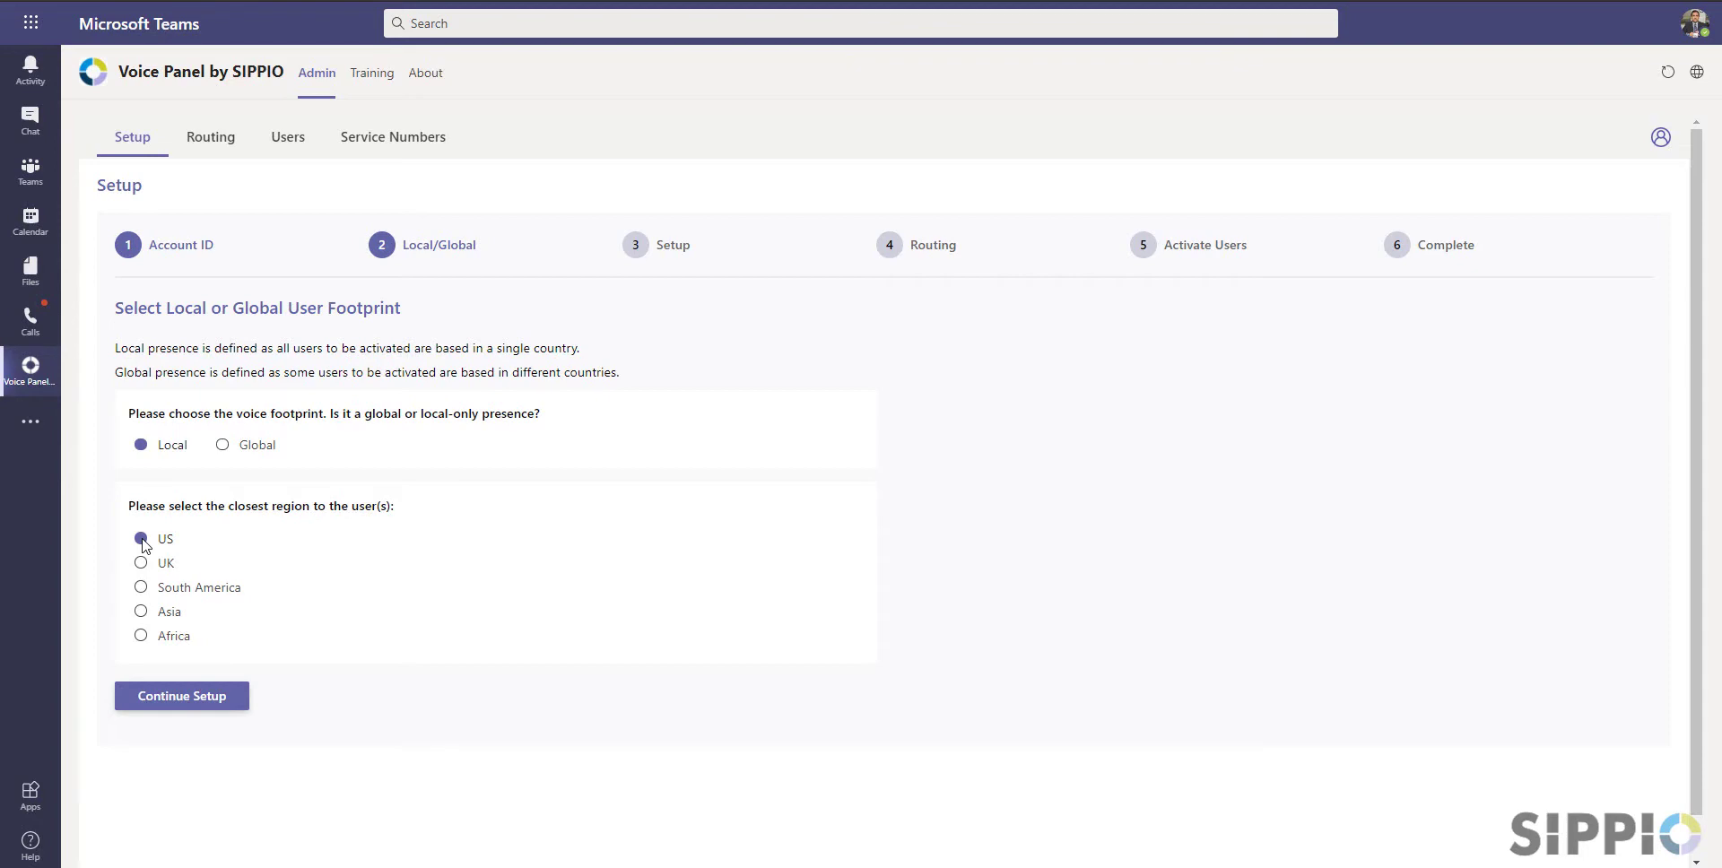
Switch to a Global footprint covering only US and UK, then continue to routing setup
left_click(223, 447)
left_click(140, 537)
left_click(141, 562)
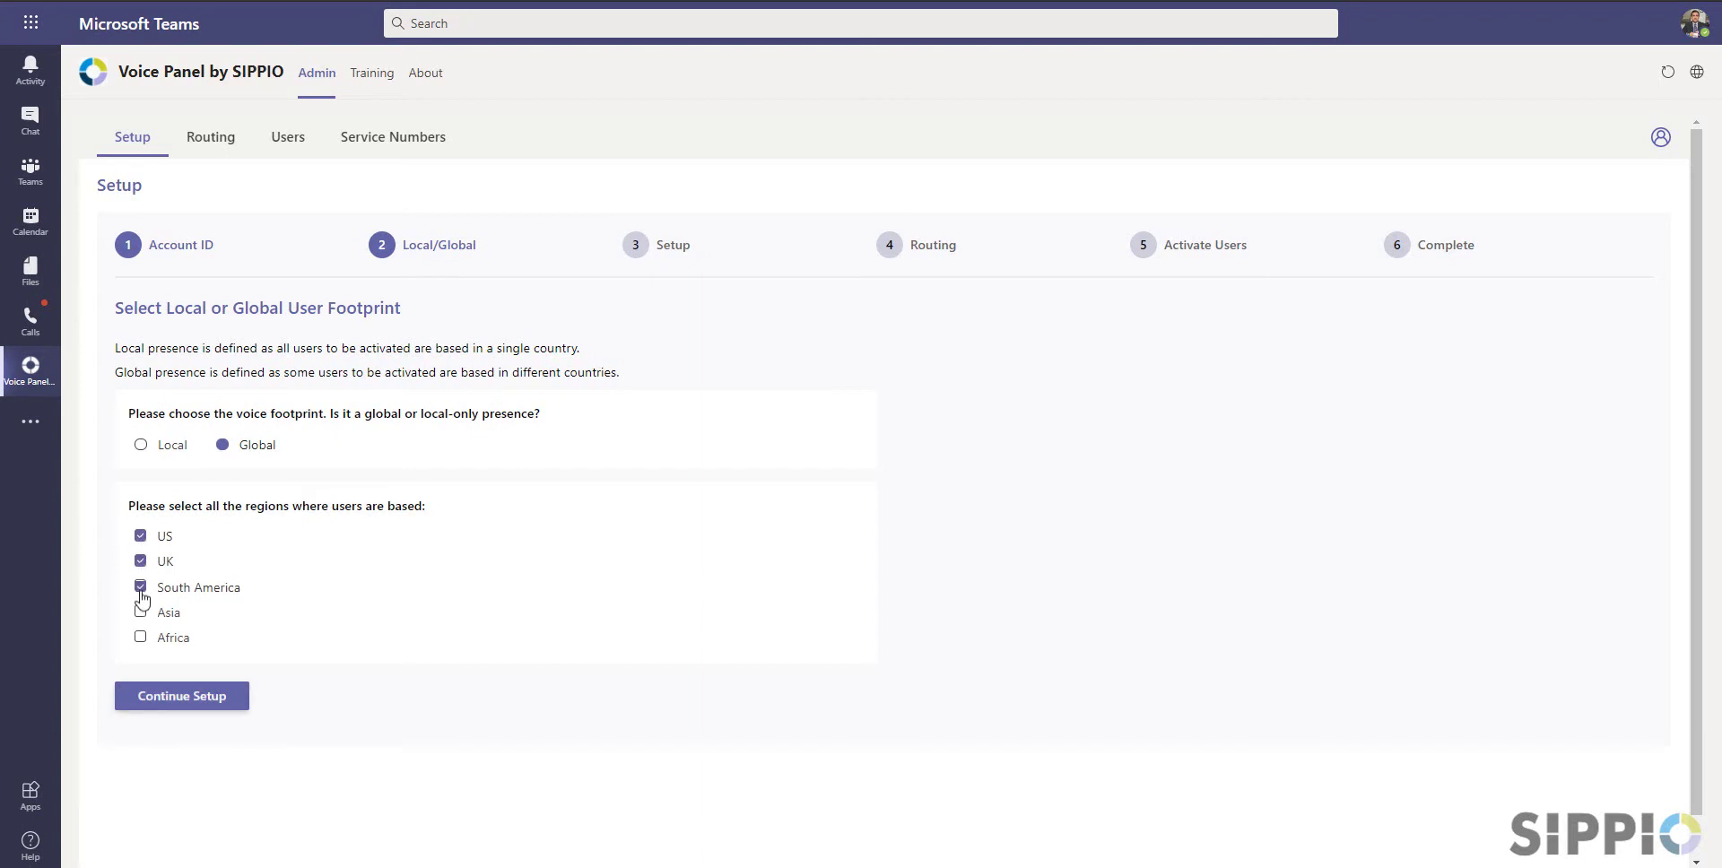
left_click(141, 612)
left_click(140, 638)
left_click(141, 637)
left_click(141, 612)
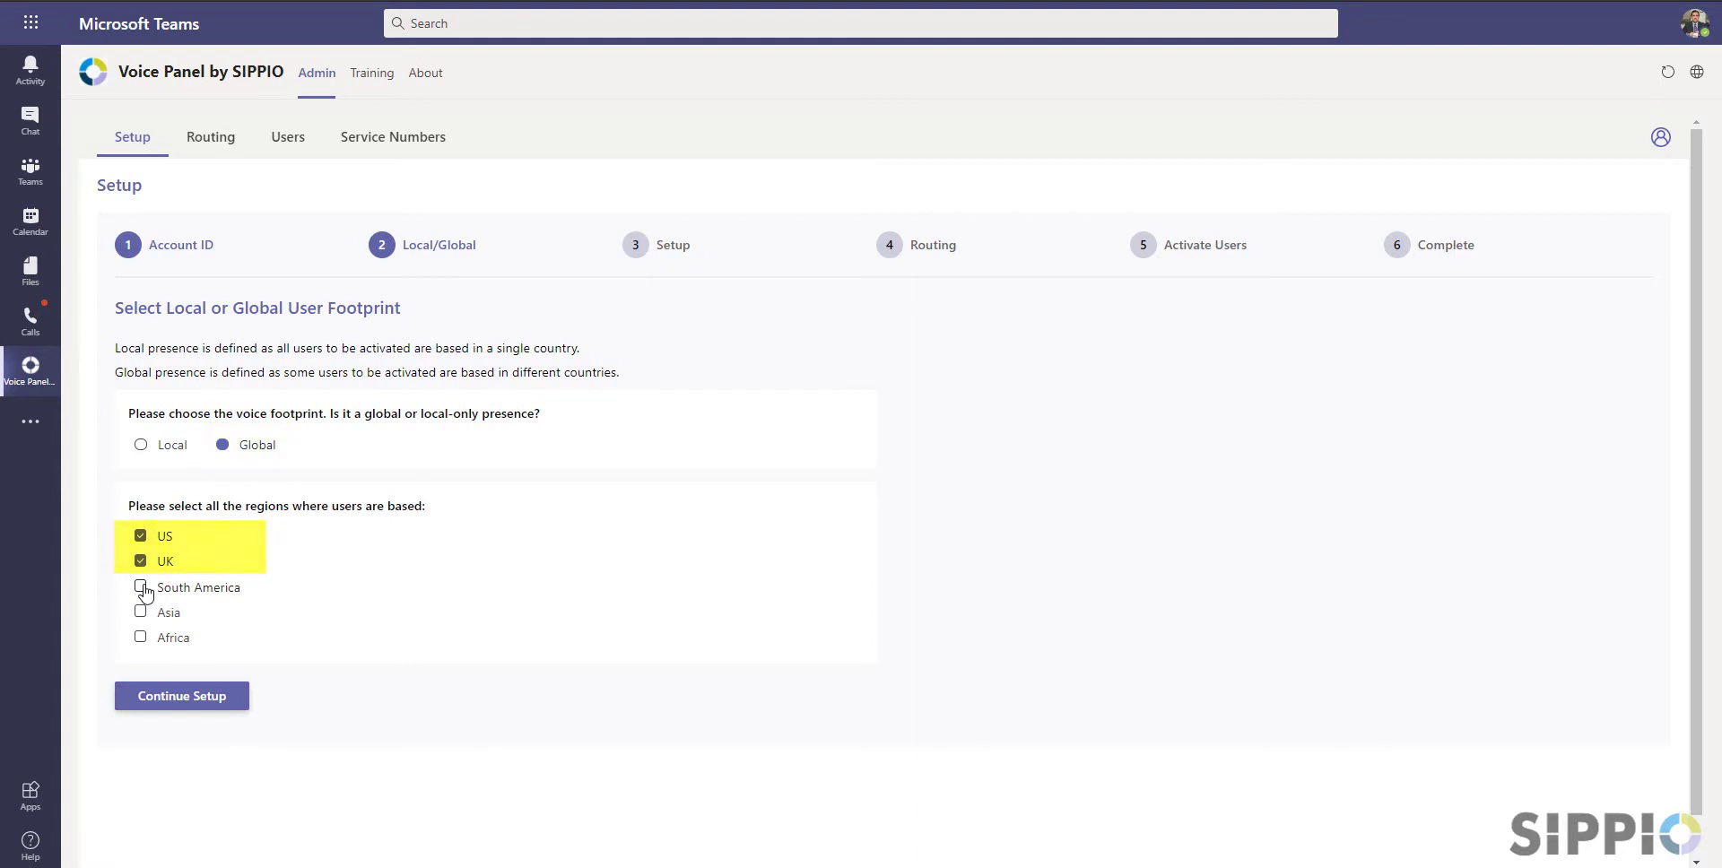
left_click(191, 698)
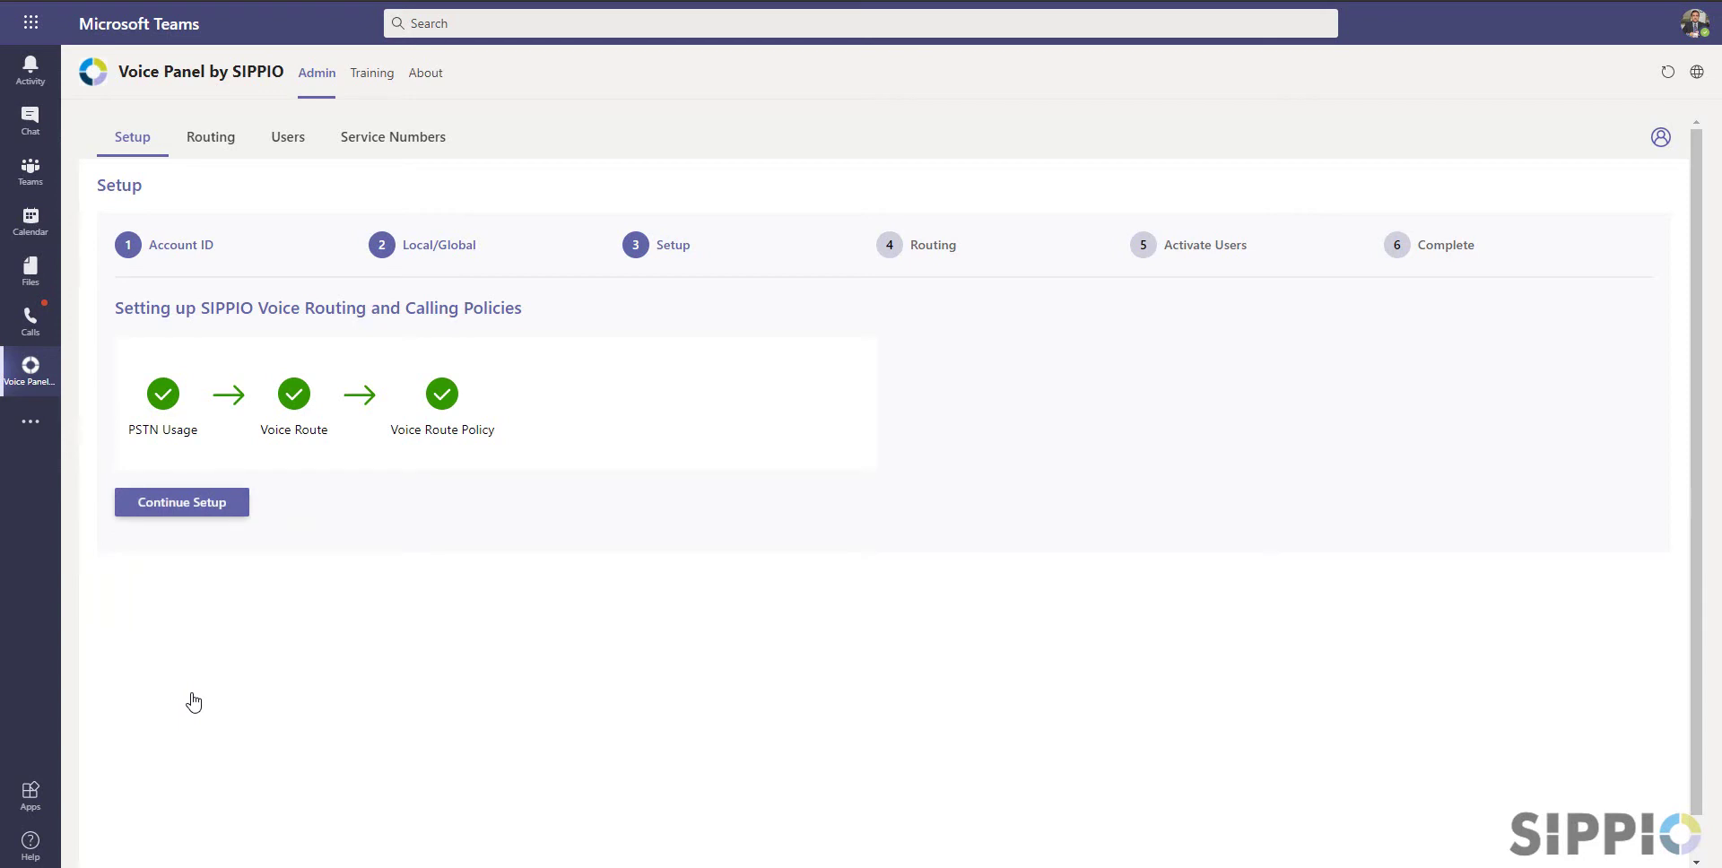
Proceed to the routing policy step and select US-Policy
left_click(216, 511)
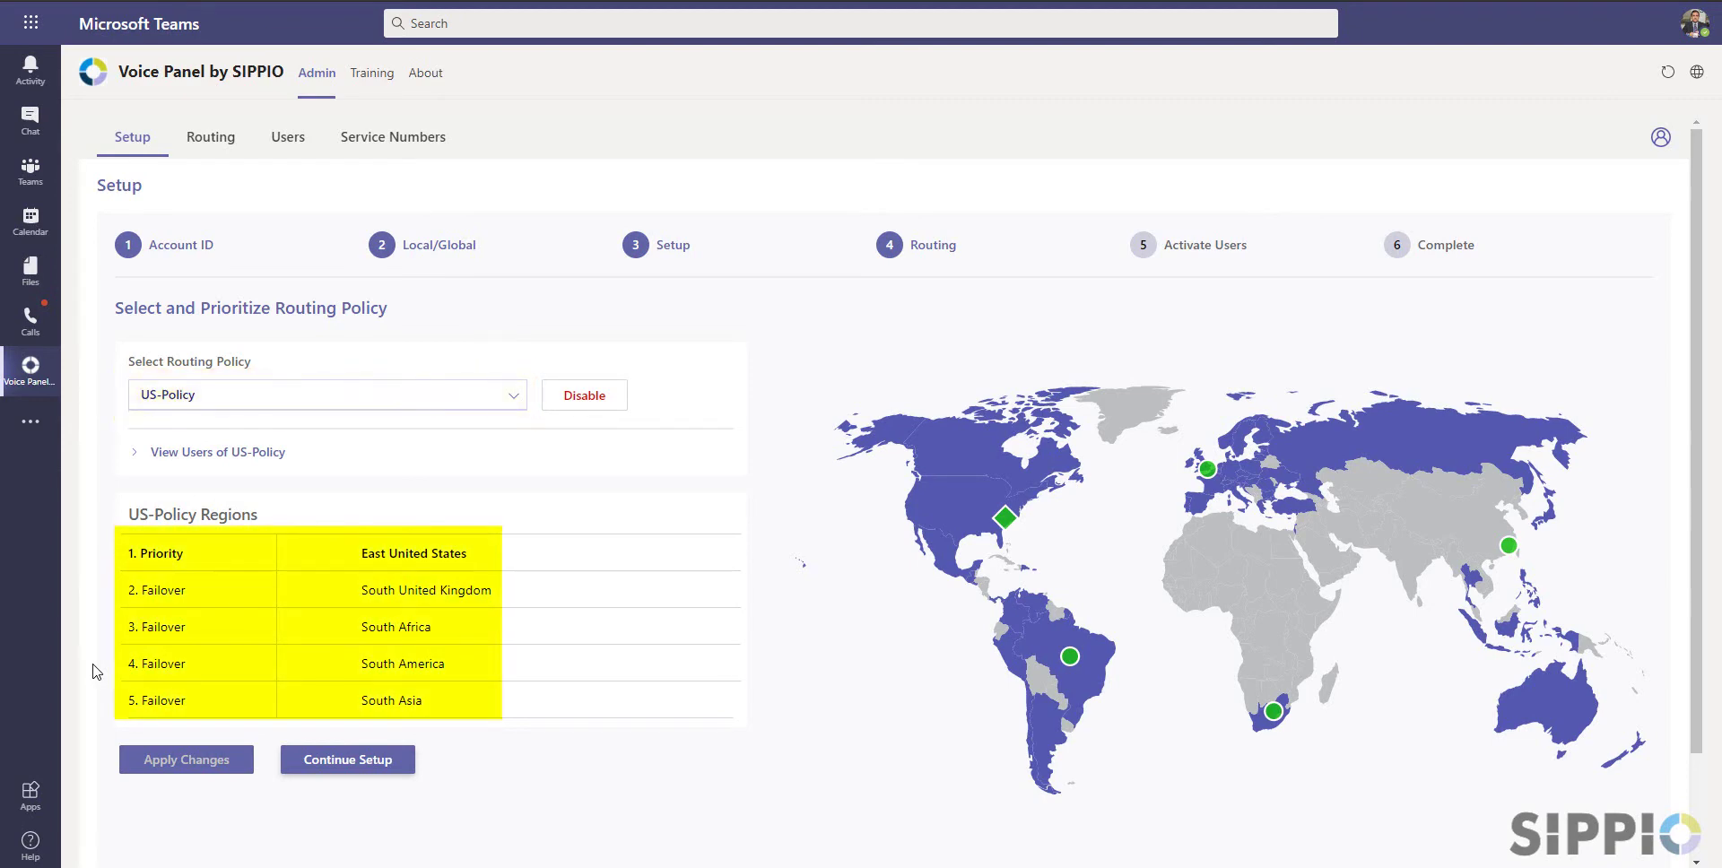
left_click(510, 399)
left_click(363, 438)
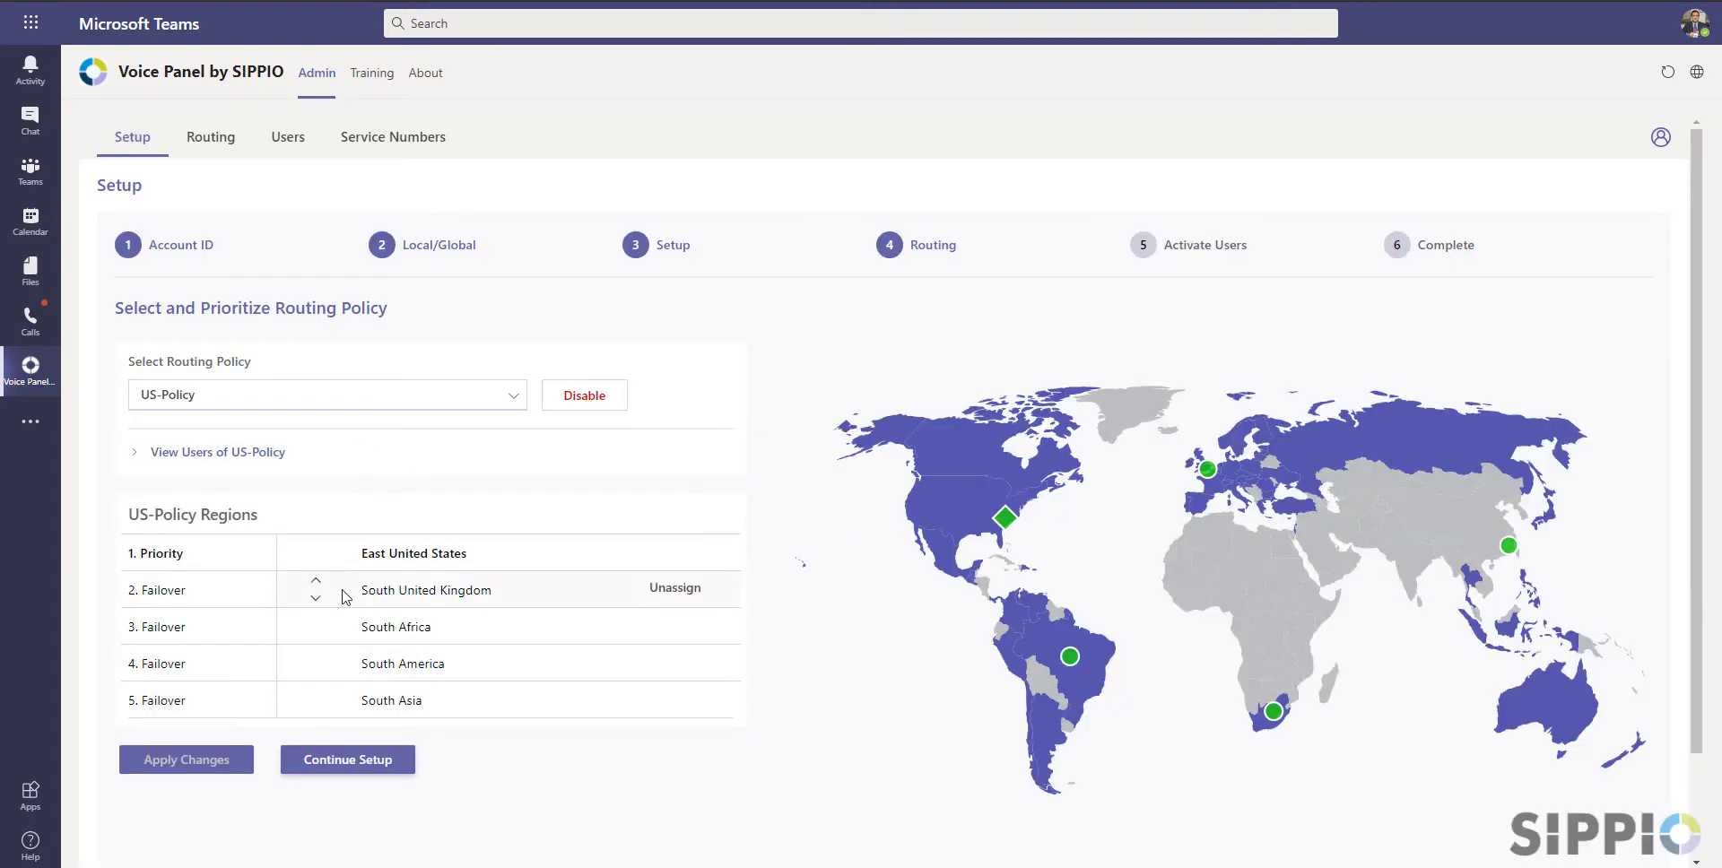
Place South America ahead of South Africa in US-Policy's failover order, apply, and continue
left_click(316, 635)
left_click(316, 655)
left_click(319, 638)
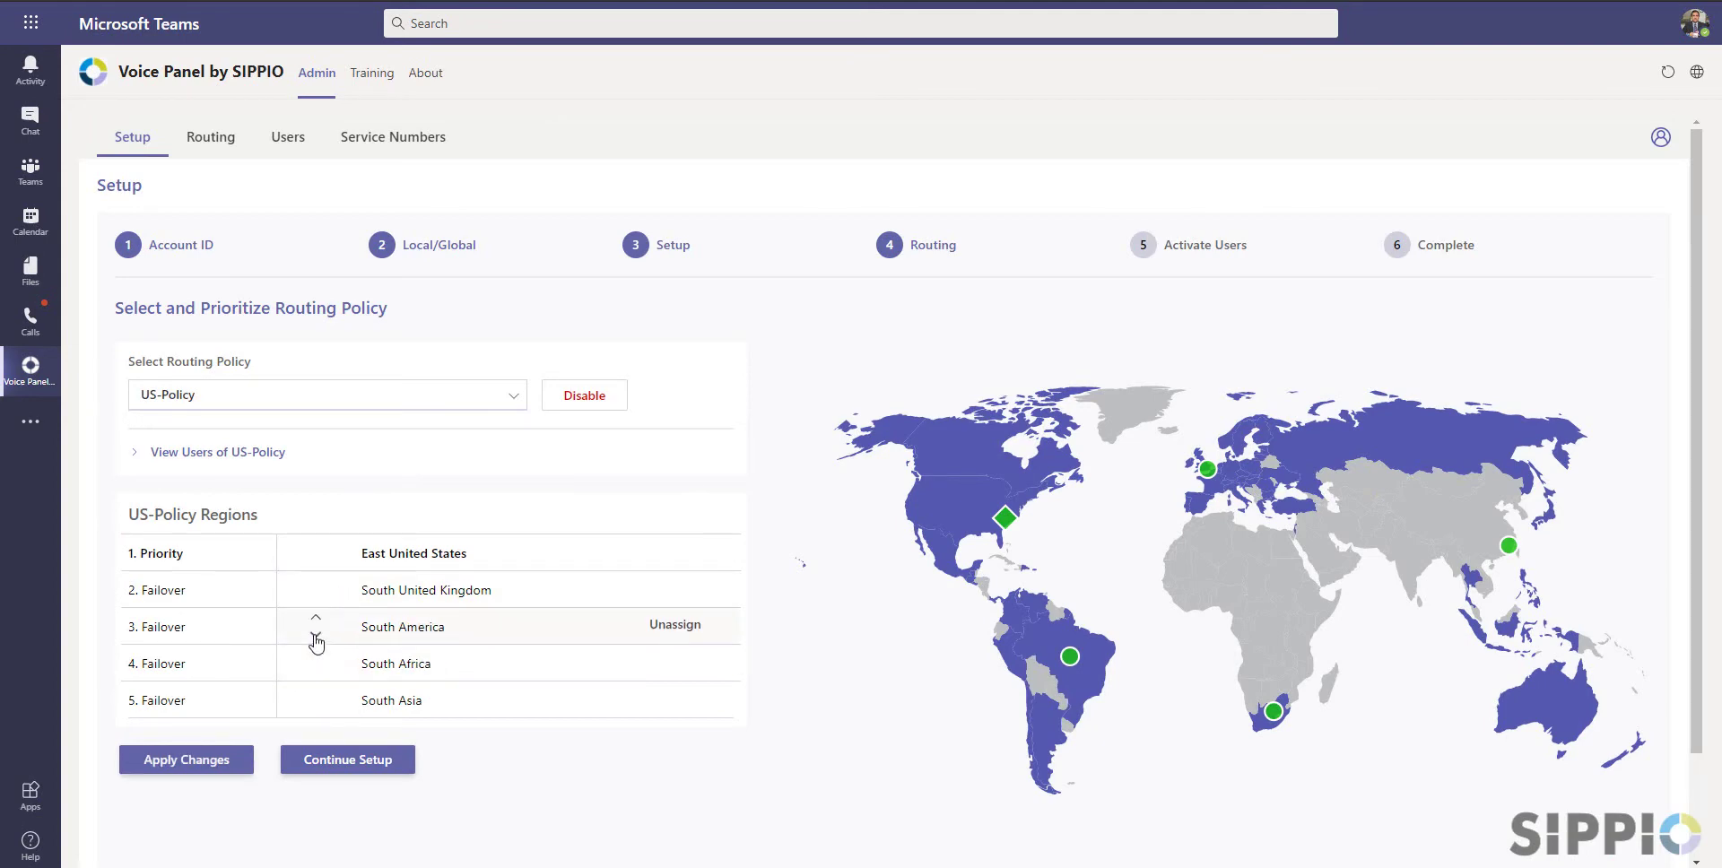
left_click(671, 700)
left_click(235, 764)
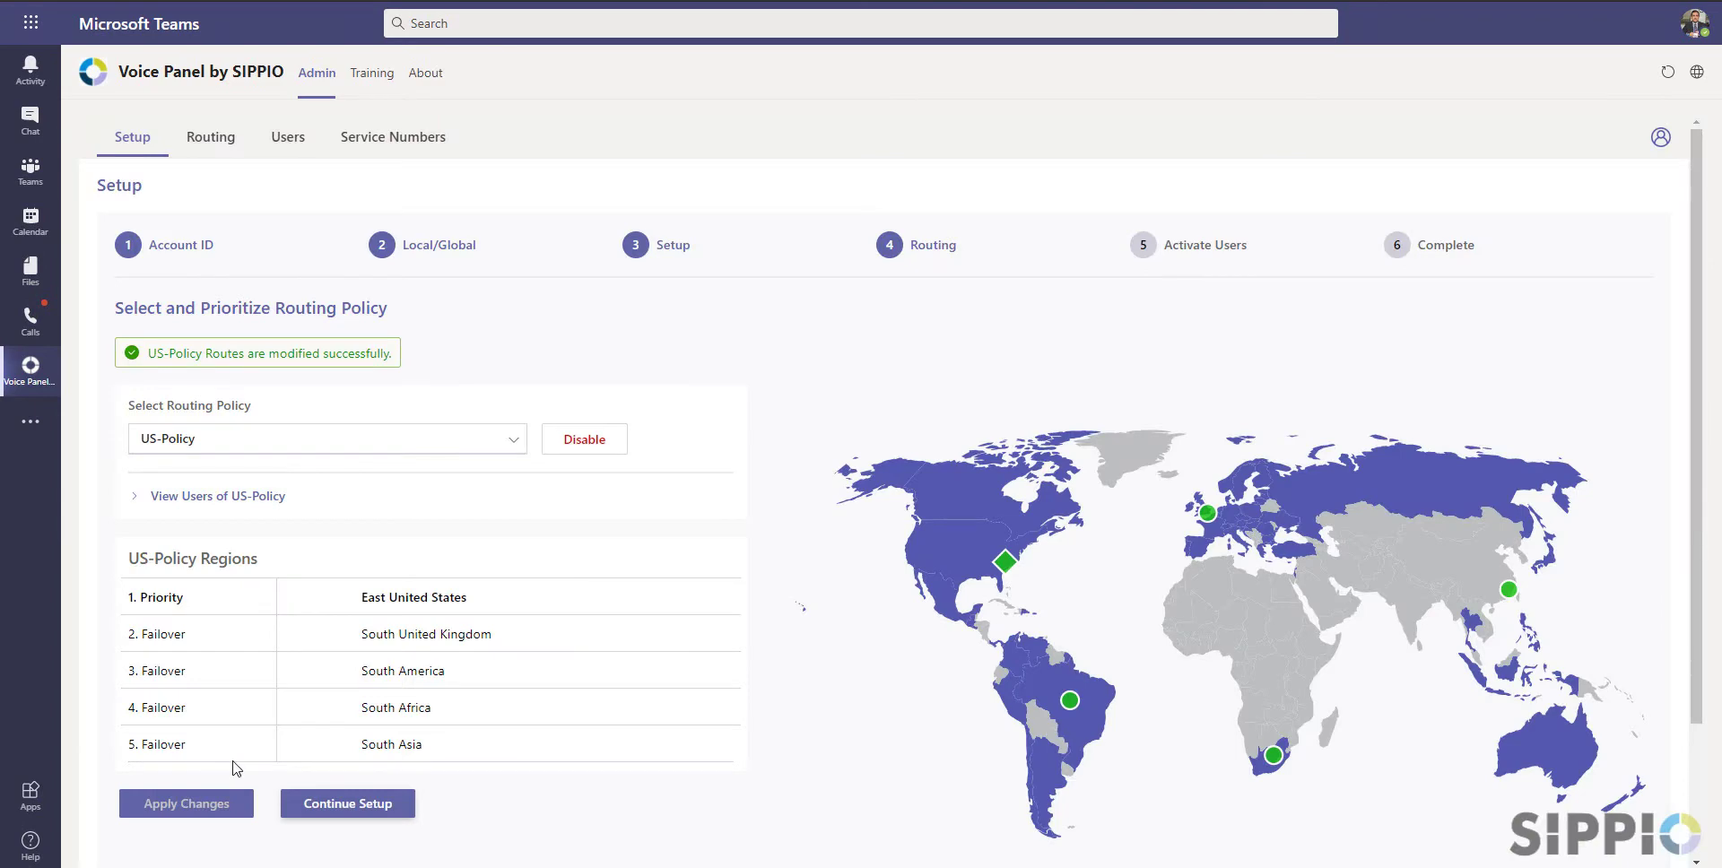
left_click(341, 802)
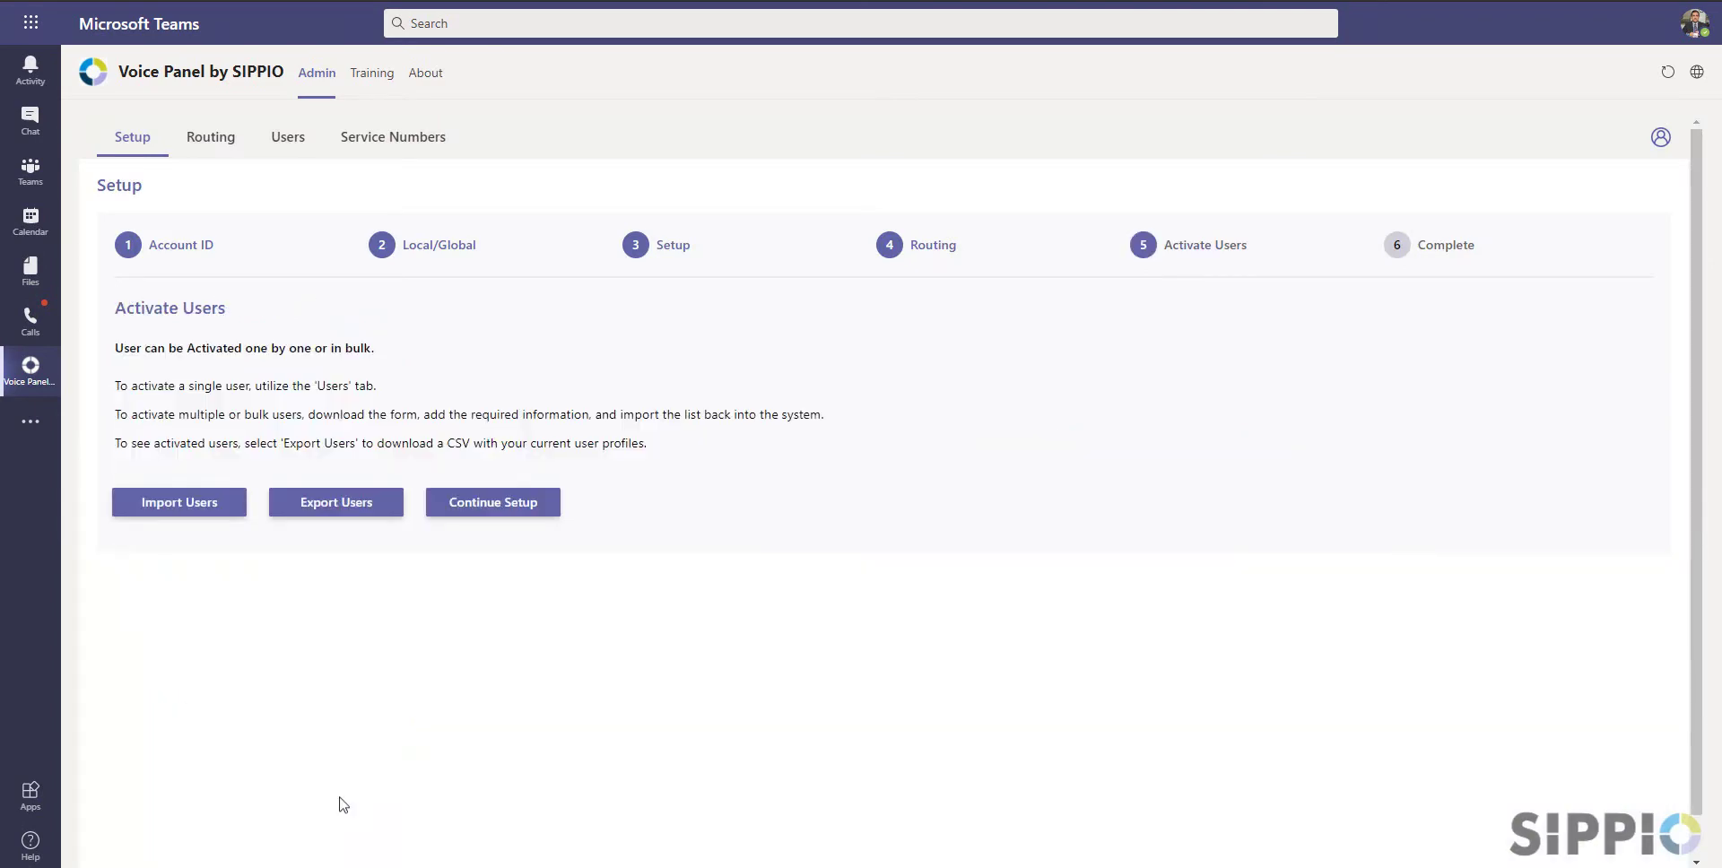
Export the current users to users.csv and dismiss the download notice
left_click(352, 508)
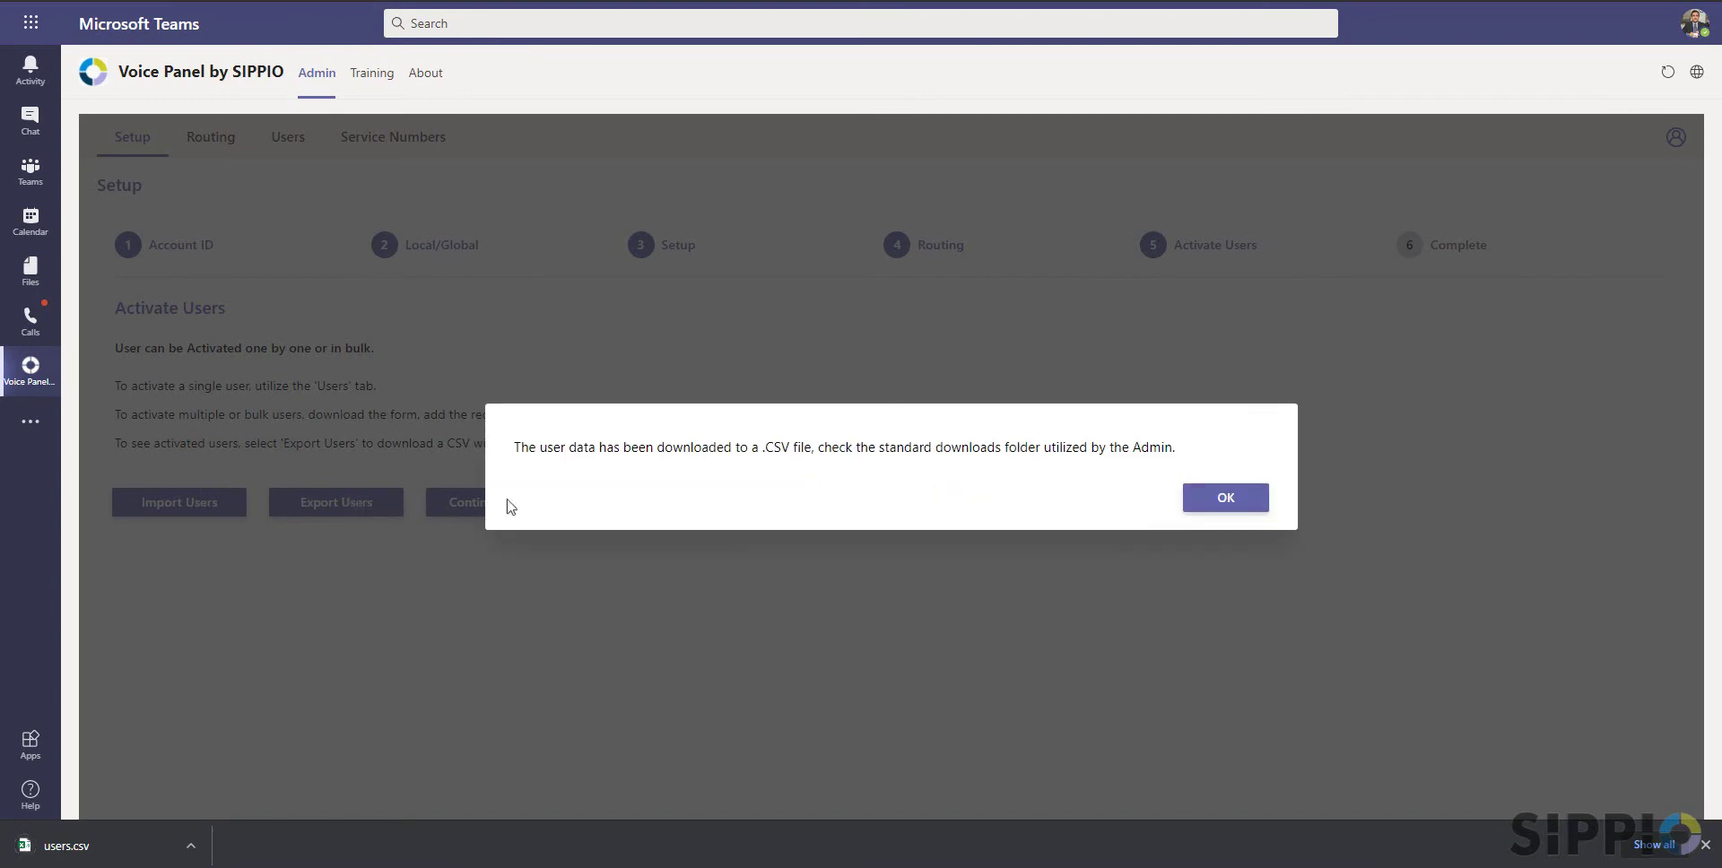
left_click(1222, 497)
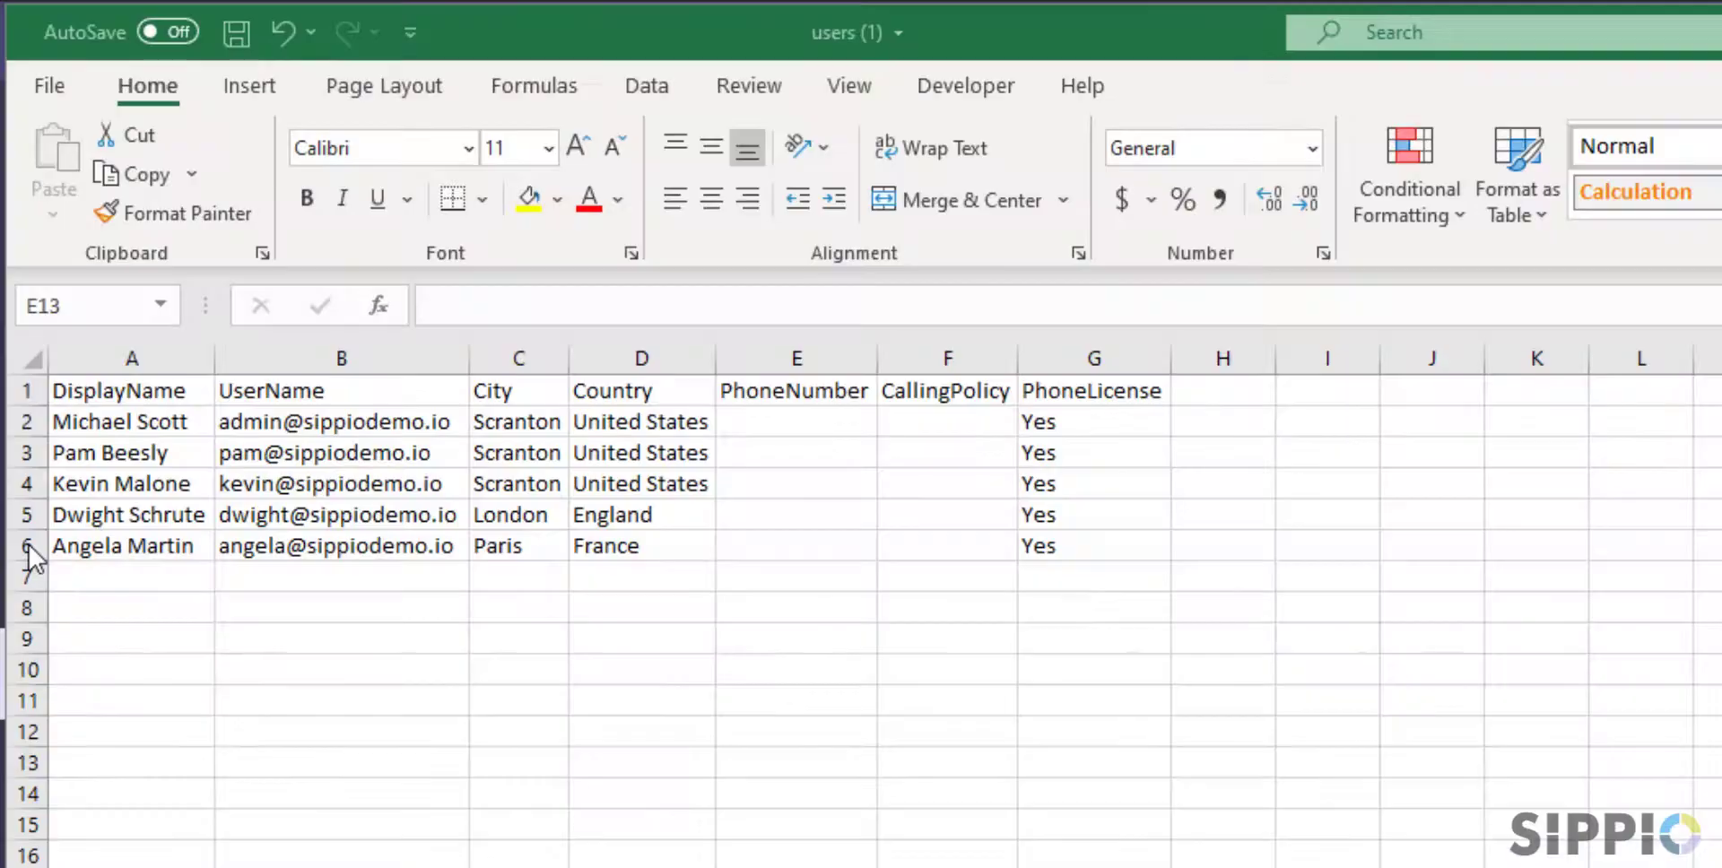
left_click(861, 446)
key("Return")
key("Return")
key("Return")
key("Return")
key("Tab")
Fill US-Policy into F2:F4 and UK-Policy into F5:F6, then save users.csv
key("Up")
key("Up")
key("Up")
key("Up")
type("US-")
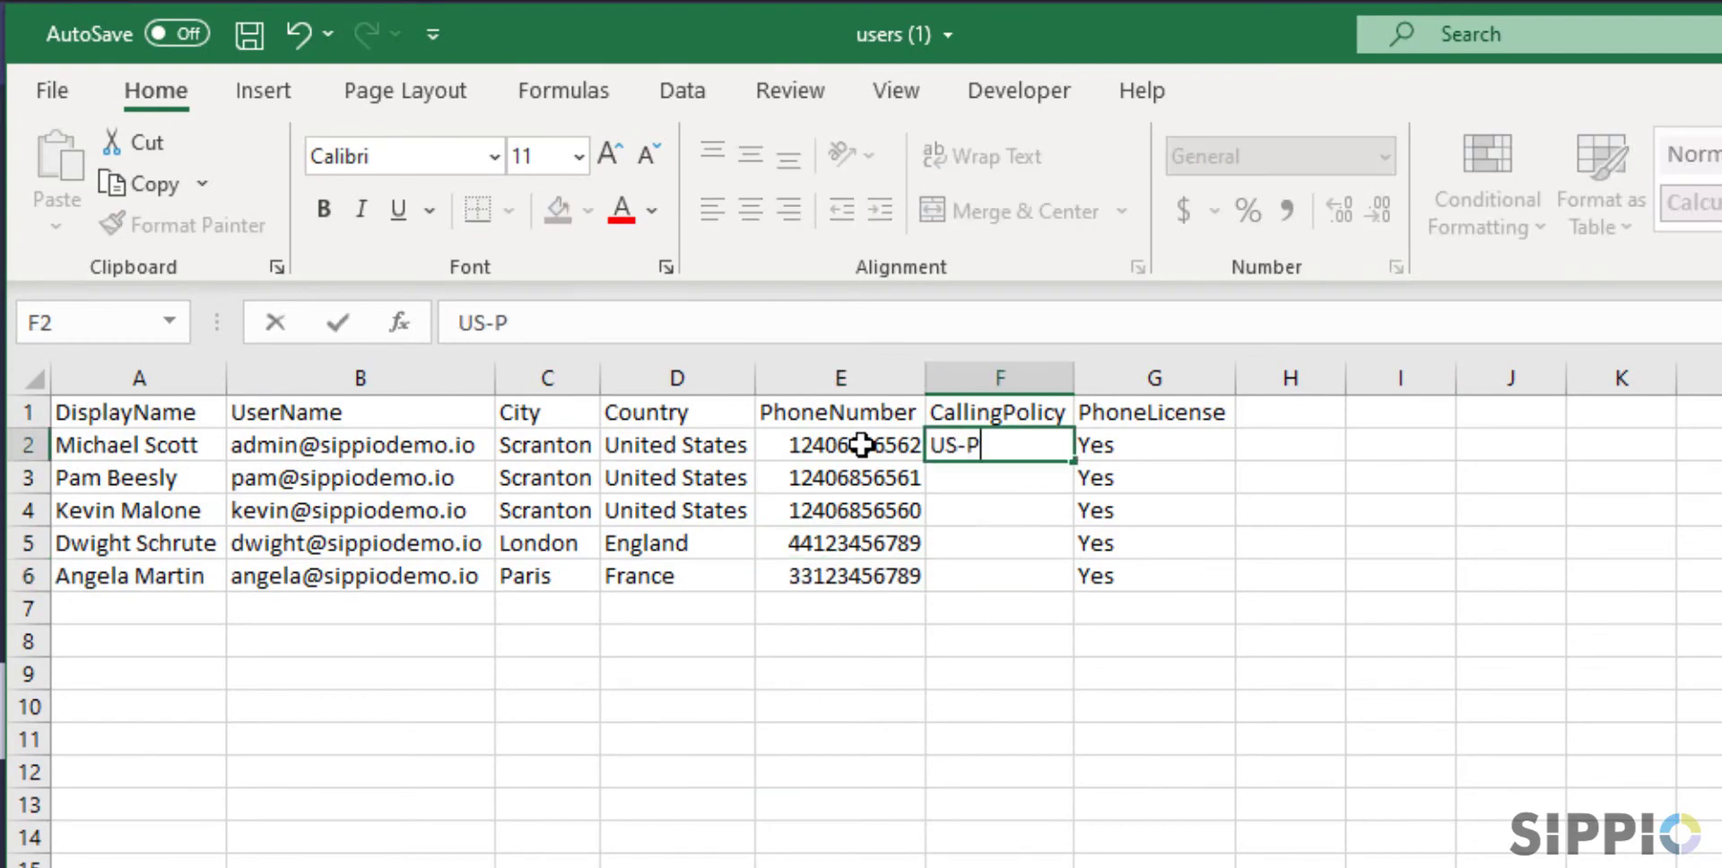
type("Policy")
key("ctrl+Return")
key("ctrl+c")
key("Down")
key("shift+Down")
key("ctrl+v")
key("Down")
key("Down")
type("UK-Policy")
key("Return")
type("UK-Policy")
key("Return")
key("Down")
key("ctrl+s")
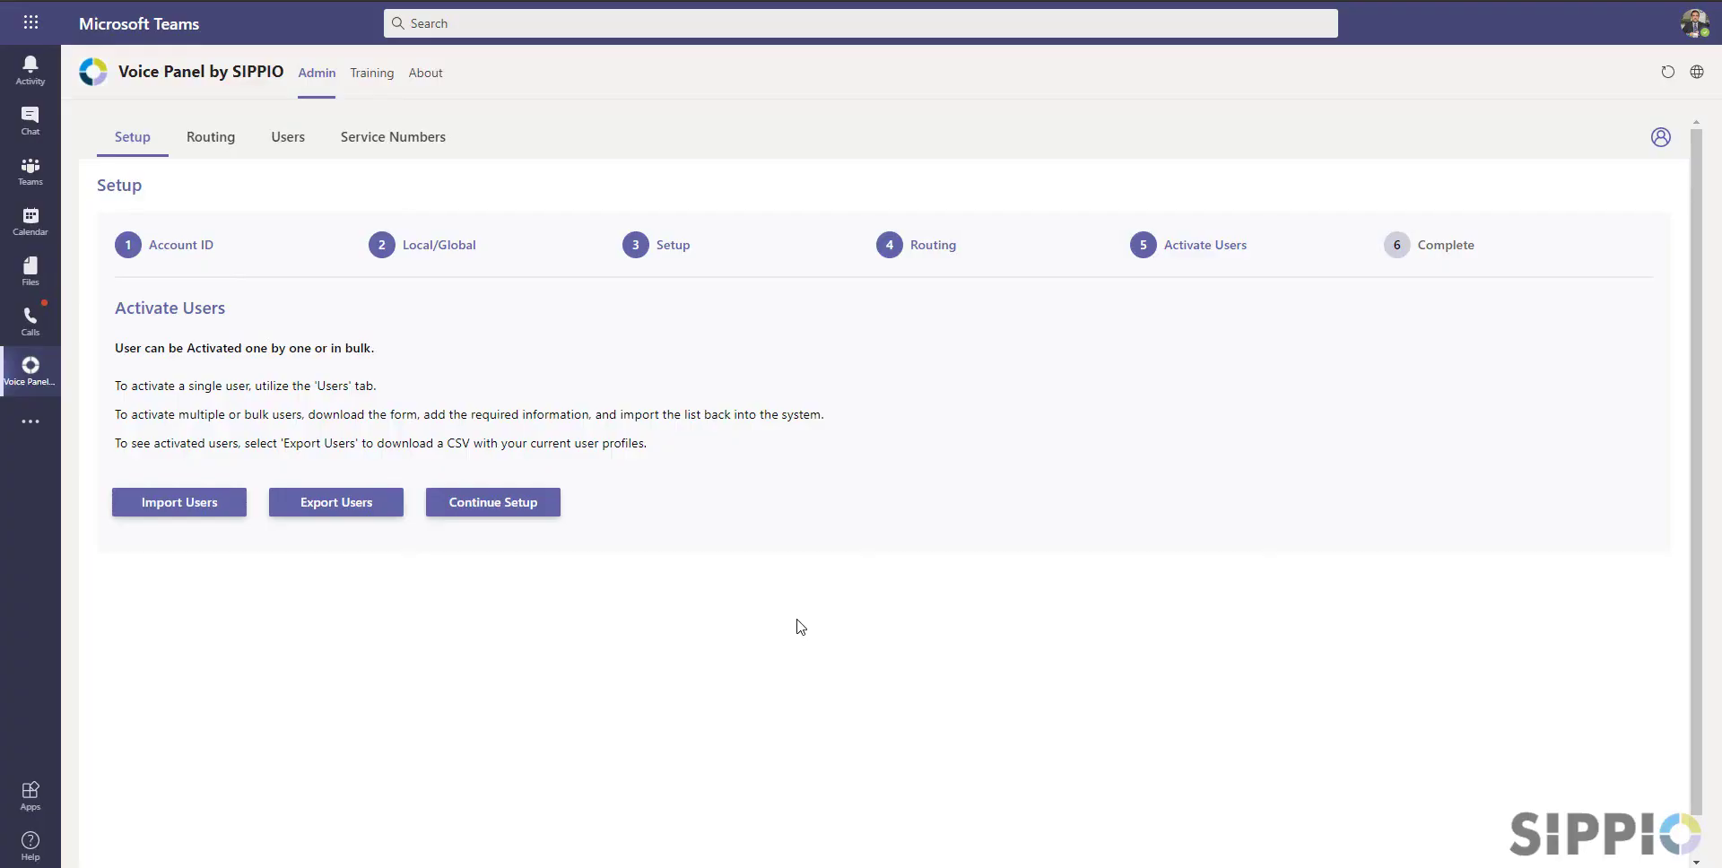
Import the edited users.csv from Downloads, finish activation and close the completion page
left_click(198, 504)
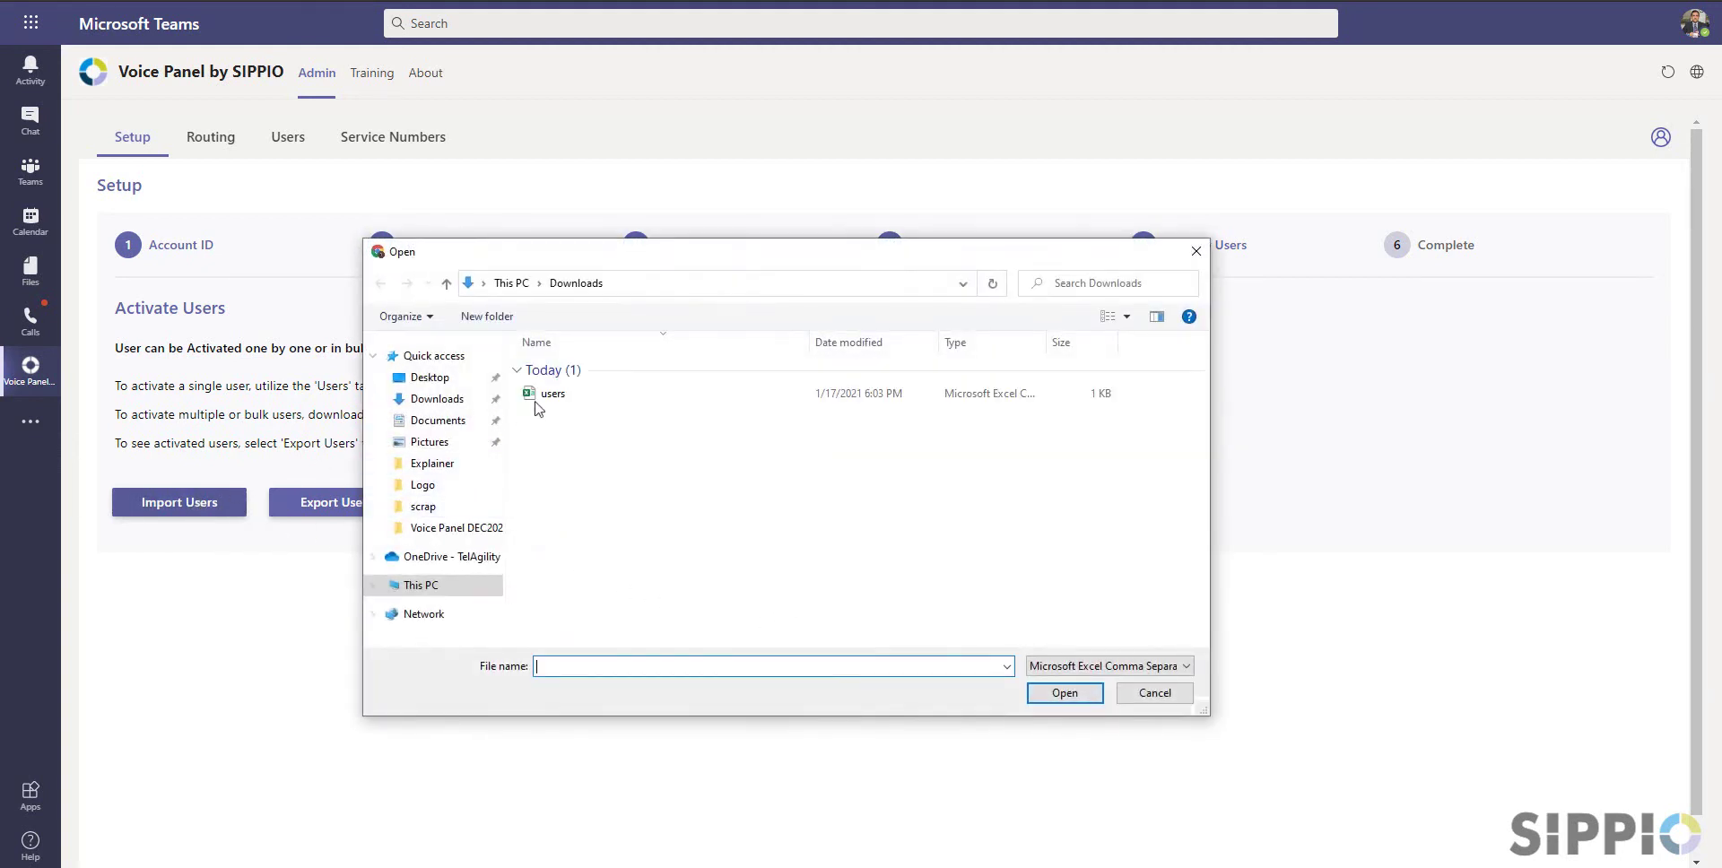
left_click(561, 395)
left_click(1064, 693)
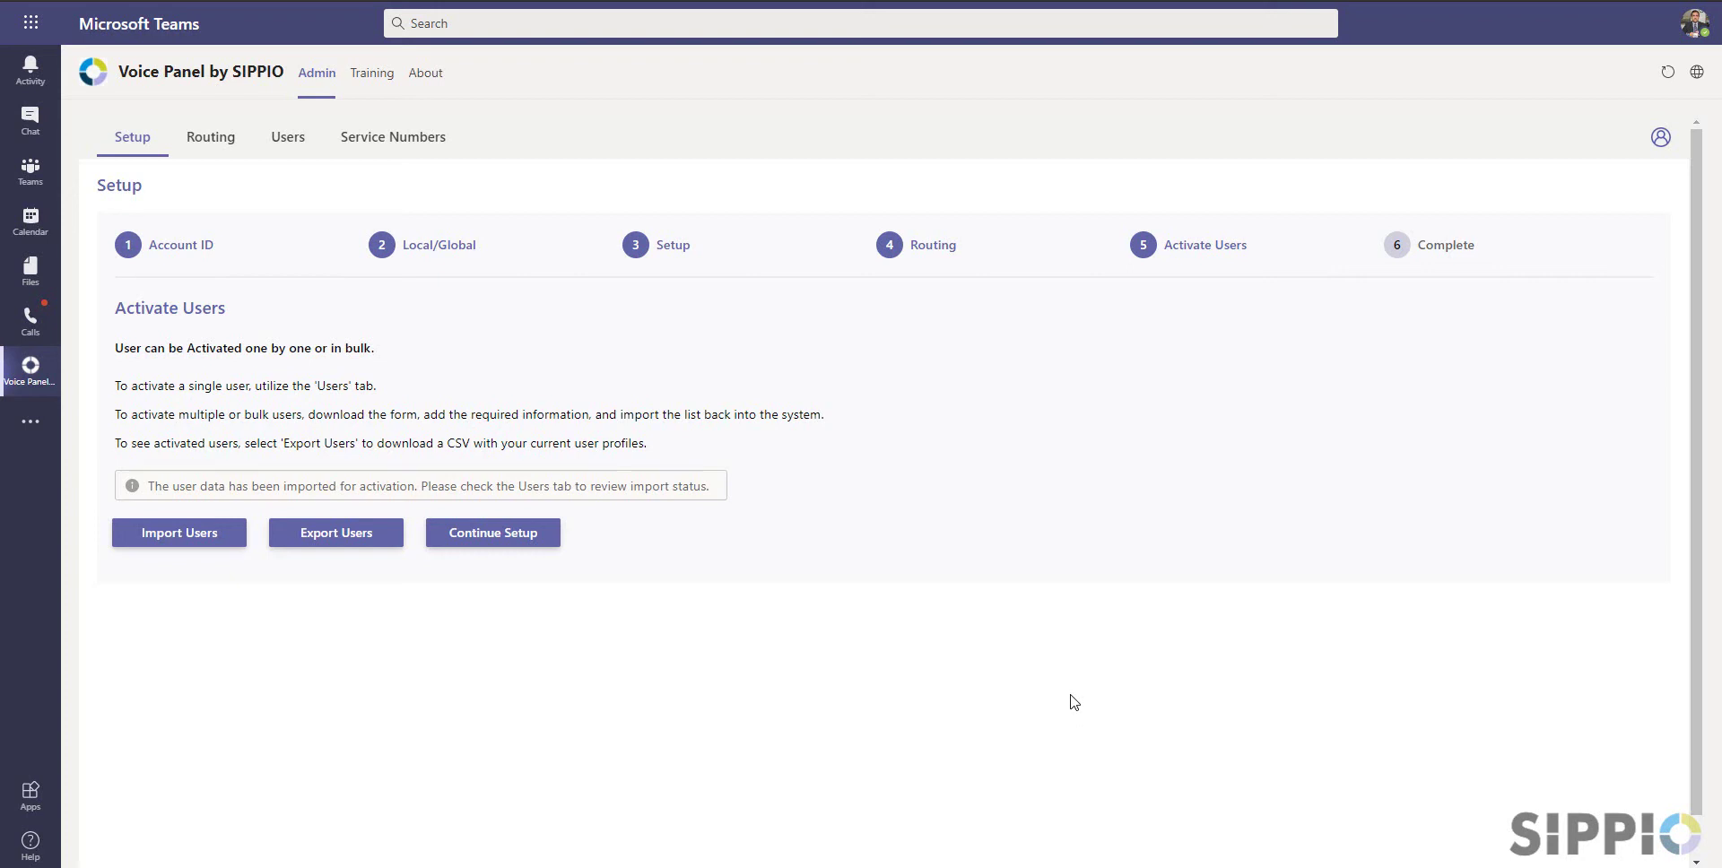
left_click(535, 538)
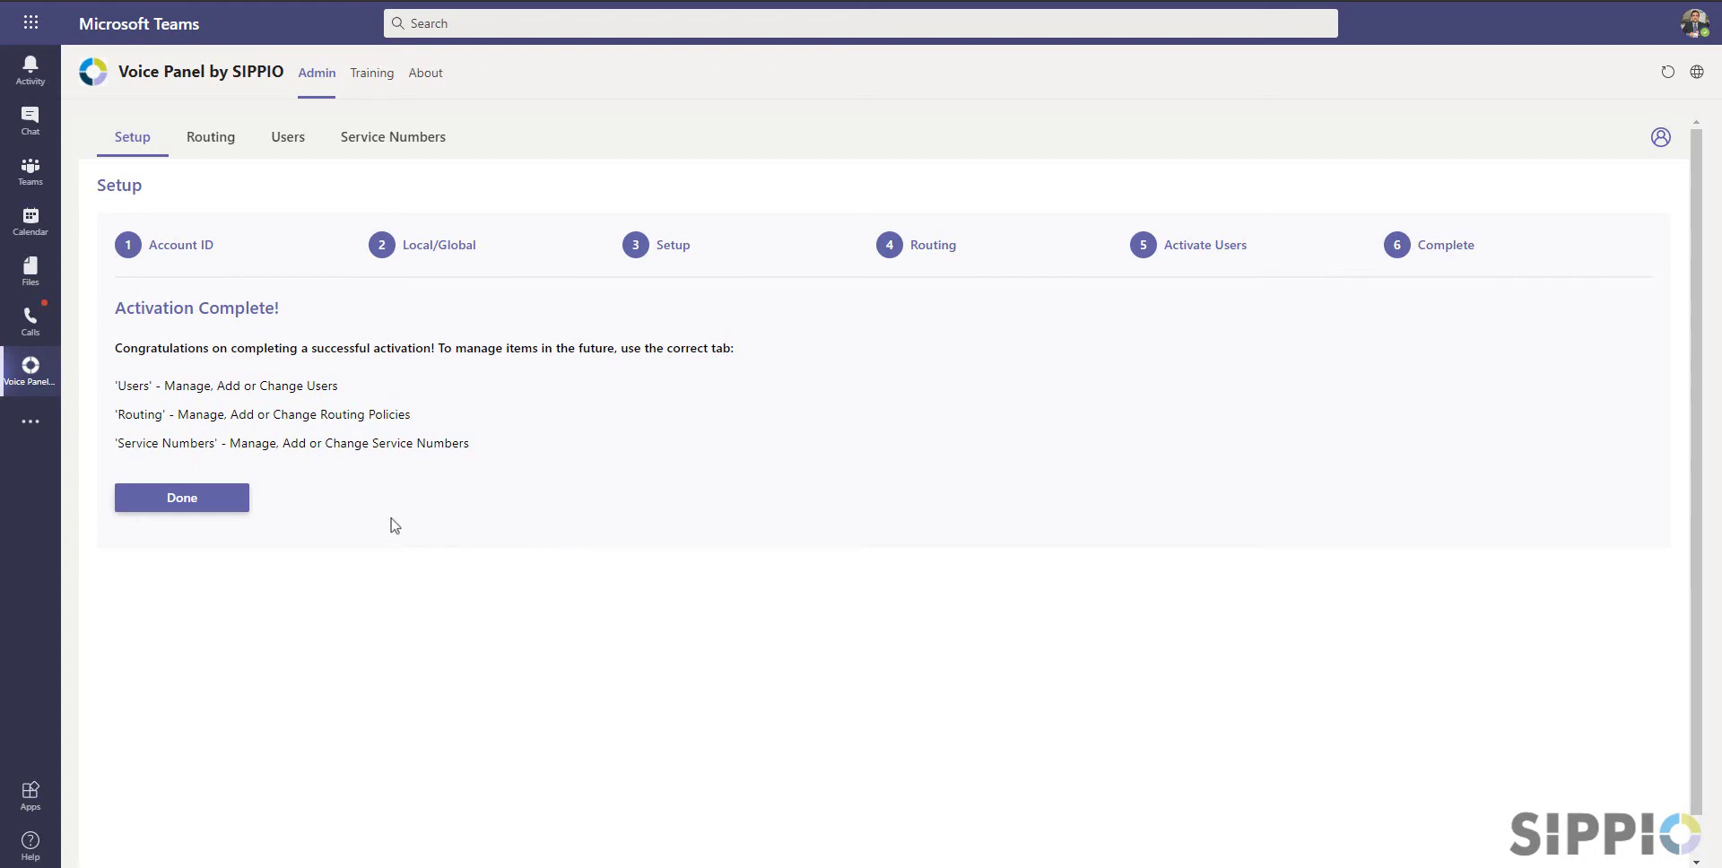
left_click(199, 504)
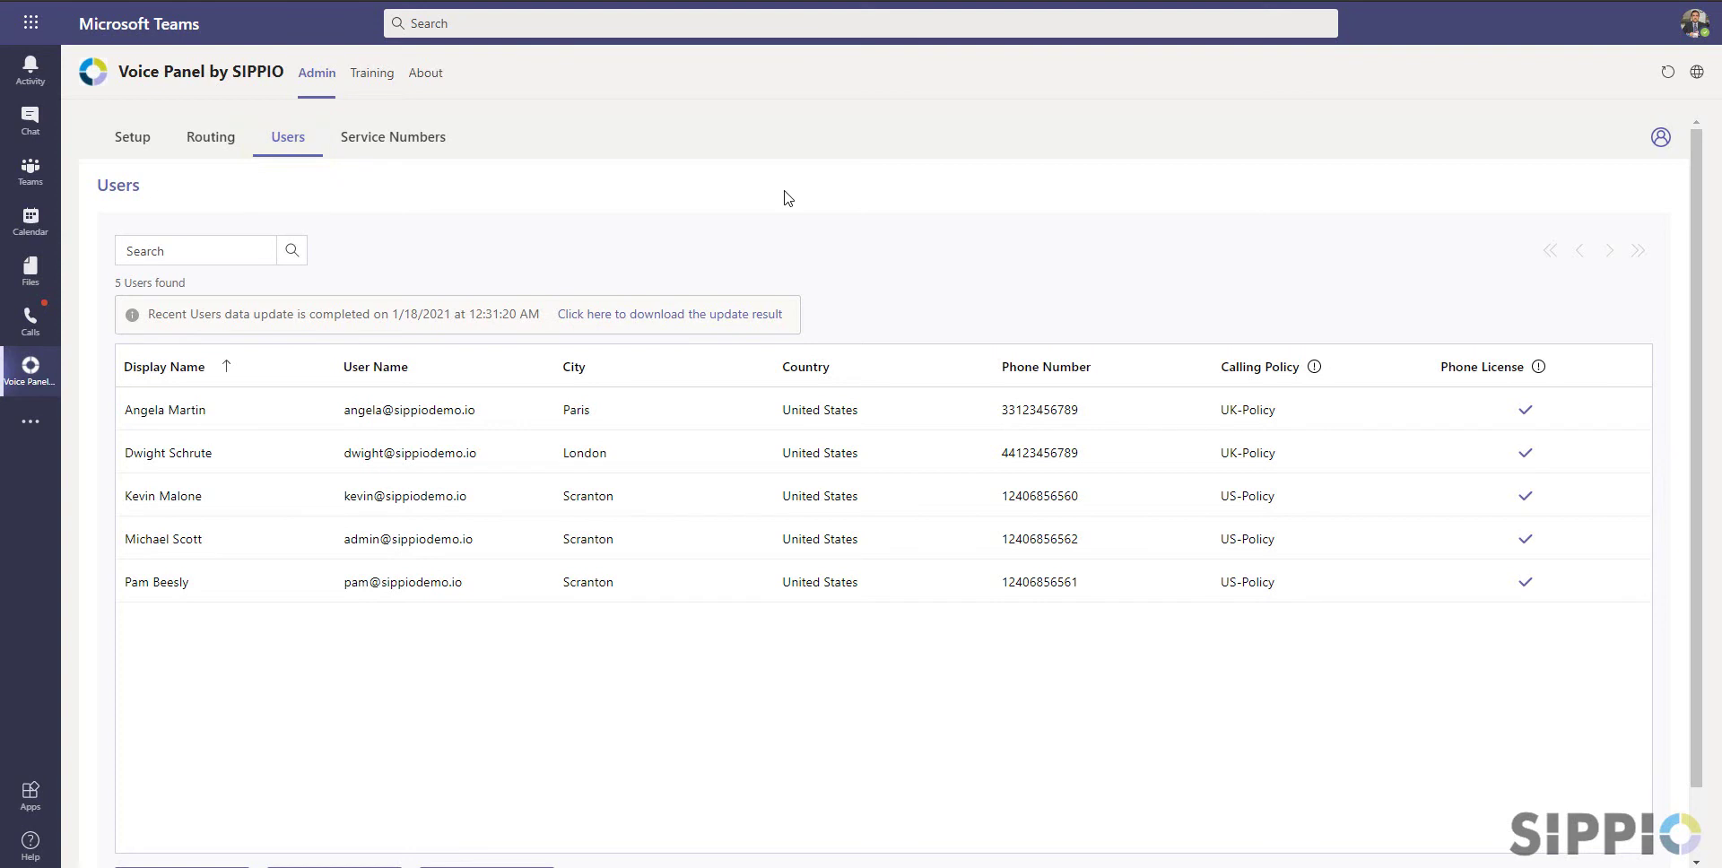
Sort the Users table by user name and city, search for 'mi', then clear the search
left_click(377, 366)
left_click(376, 367)
left_click(574, 365)
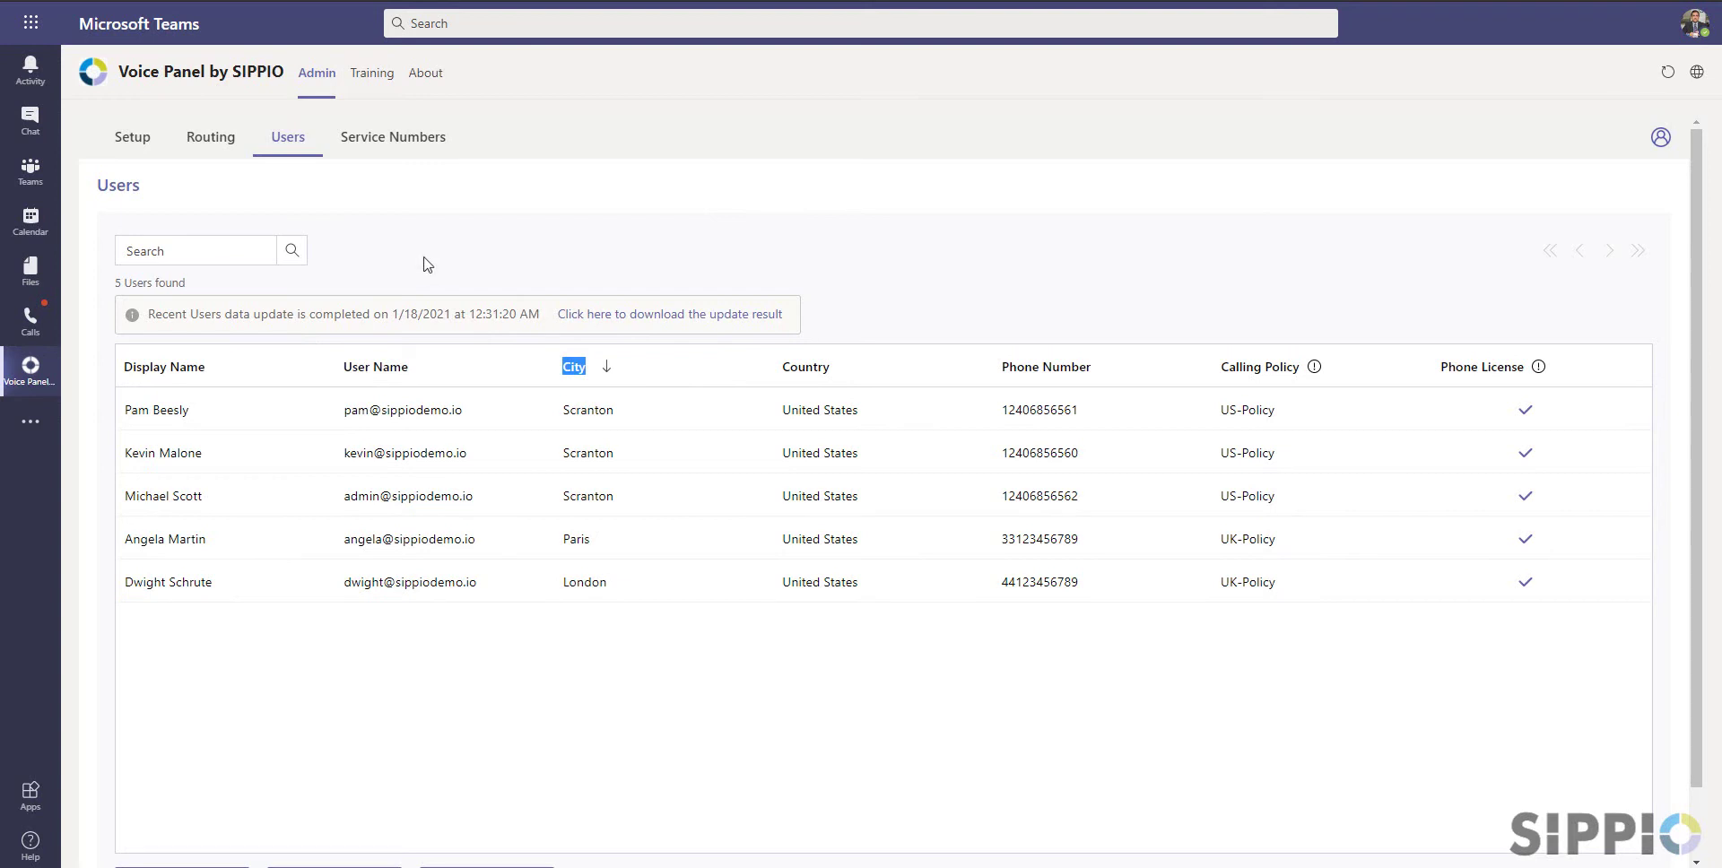
left_click(240, 248)
type("mi")
left_click(289, 253)
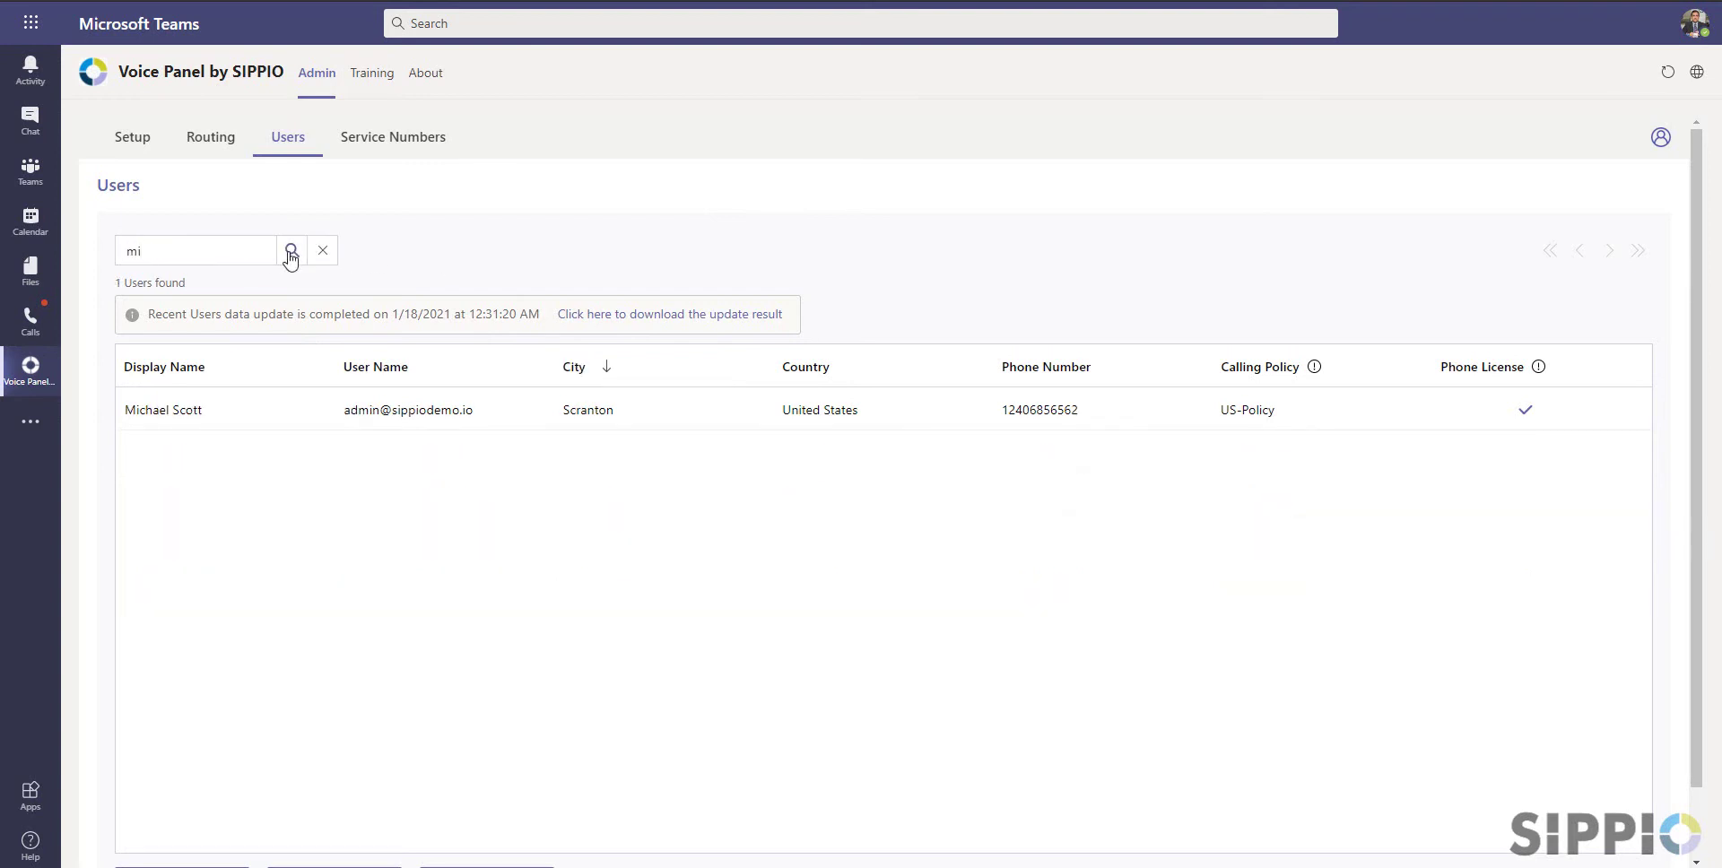
left_click(238, 256)
key("BackSpace")
left_click(292, 253)
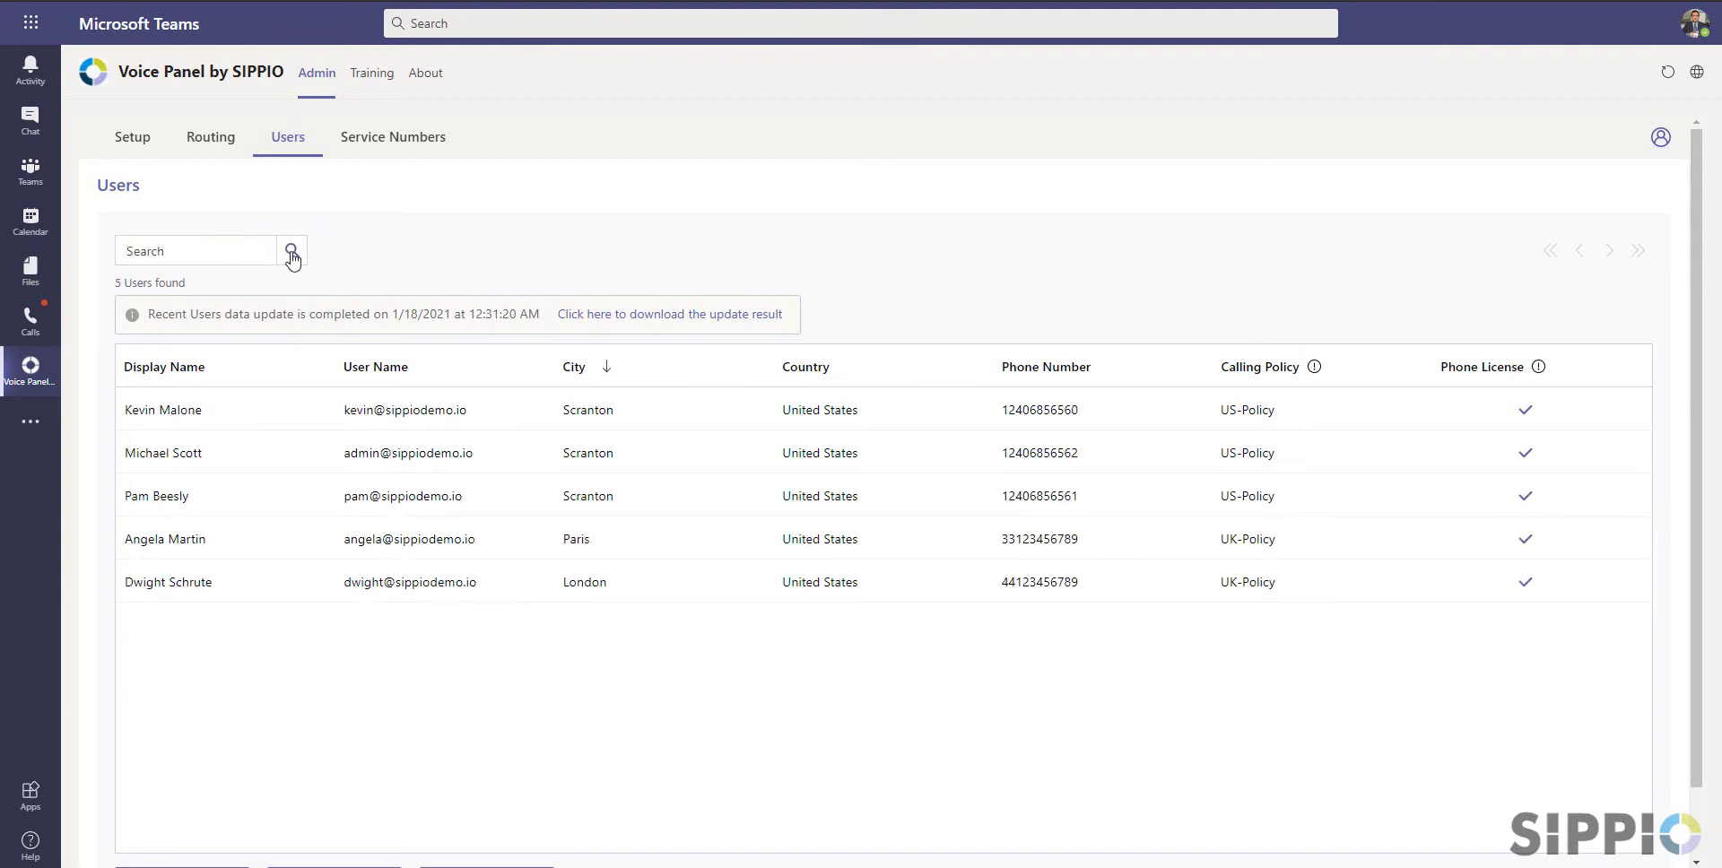
left_click(1098, 410)
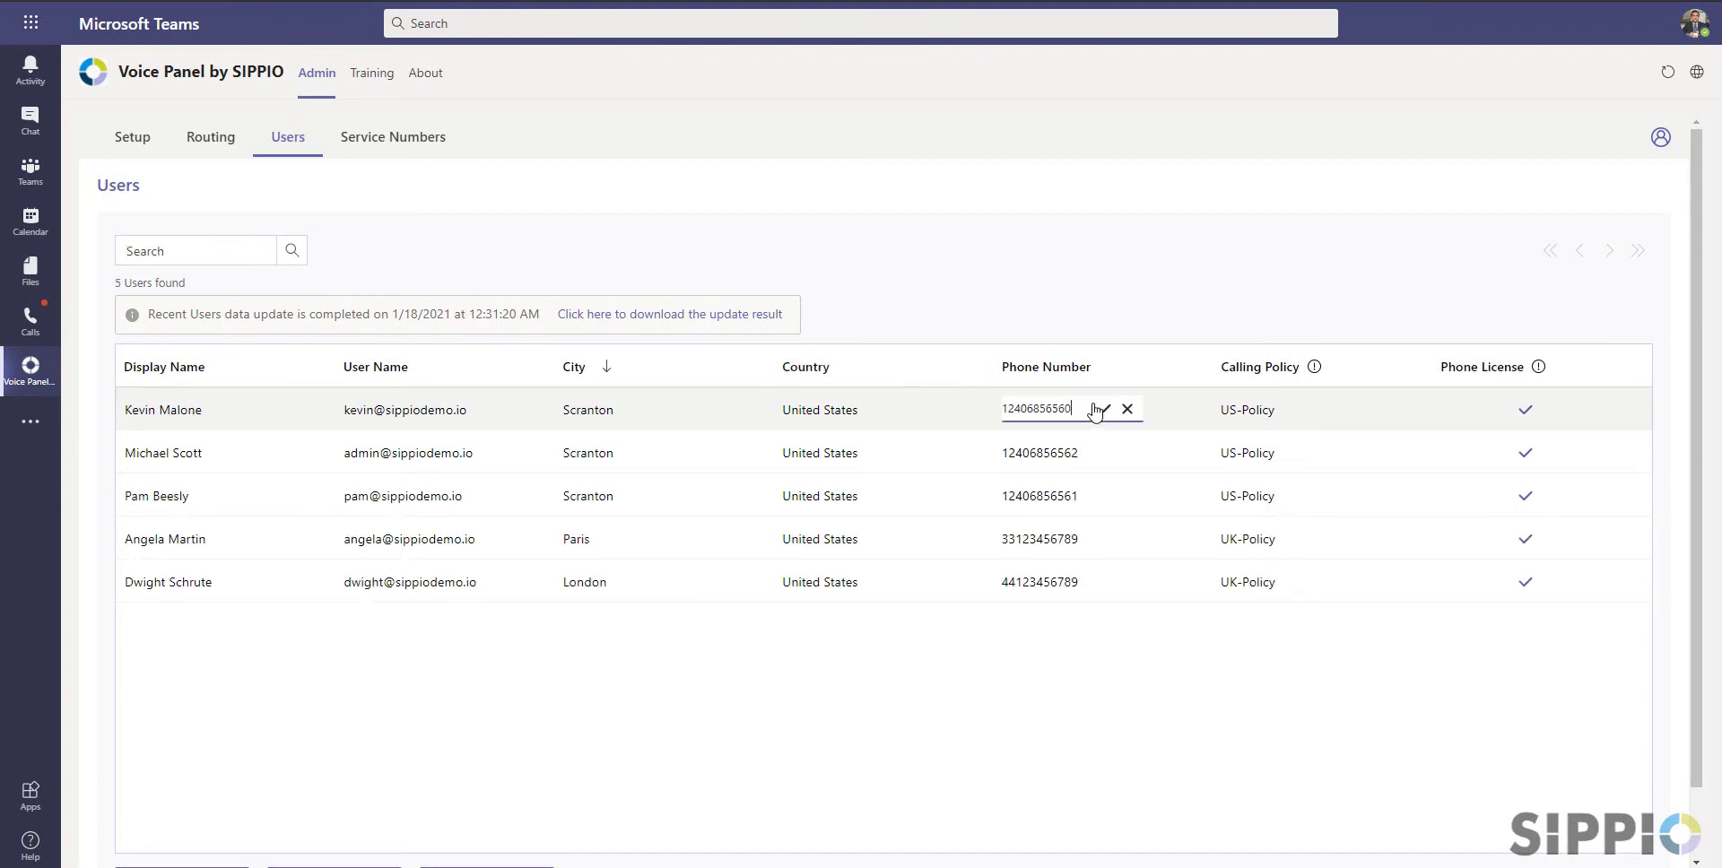
left_click(1101, 410)
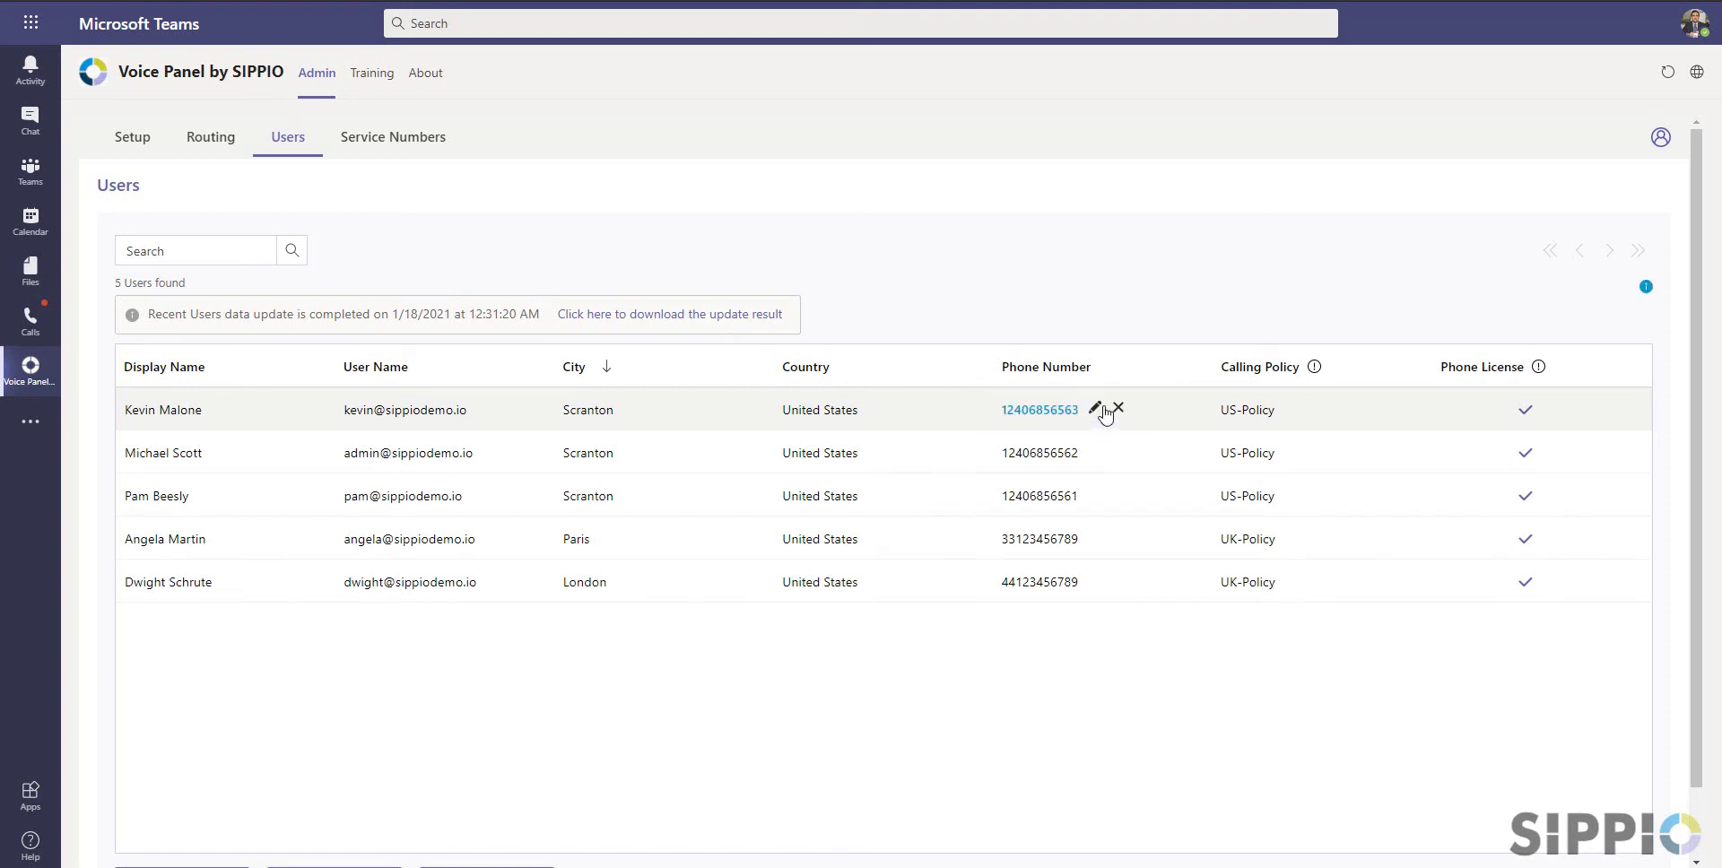
left_click(1119, 409)
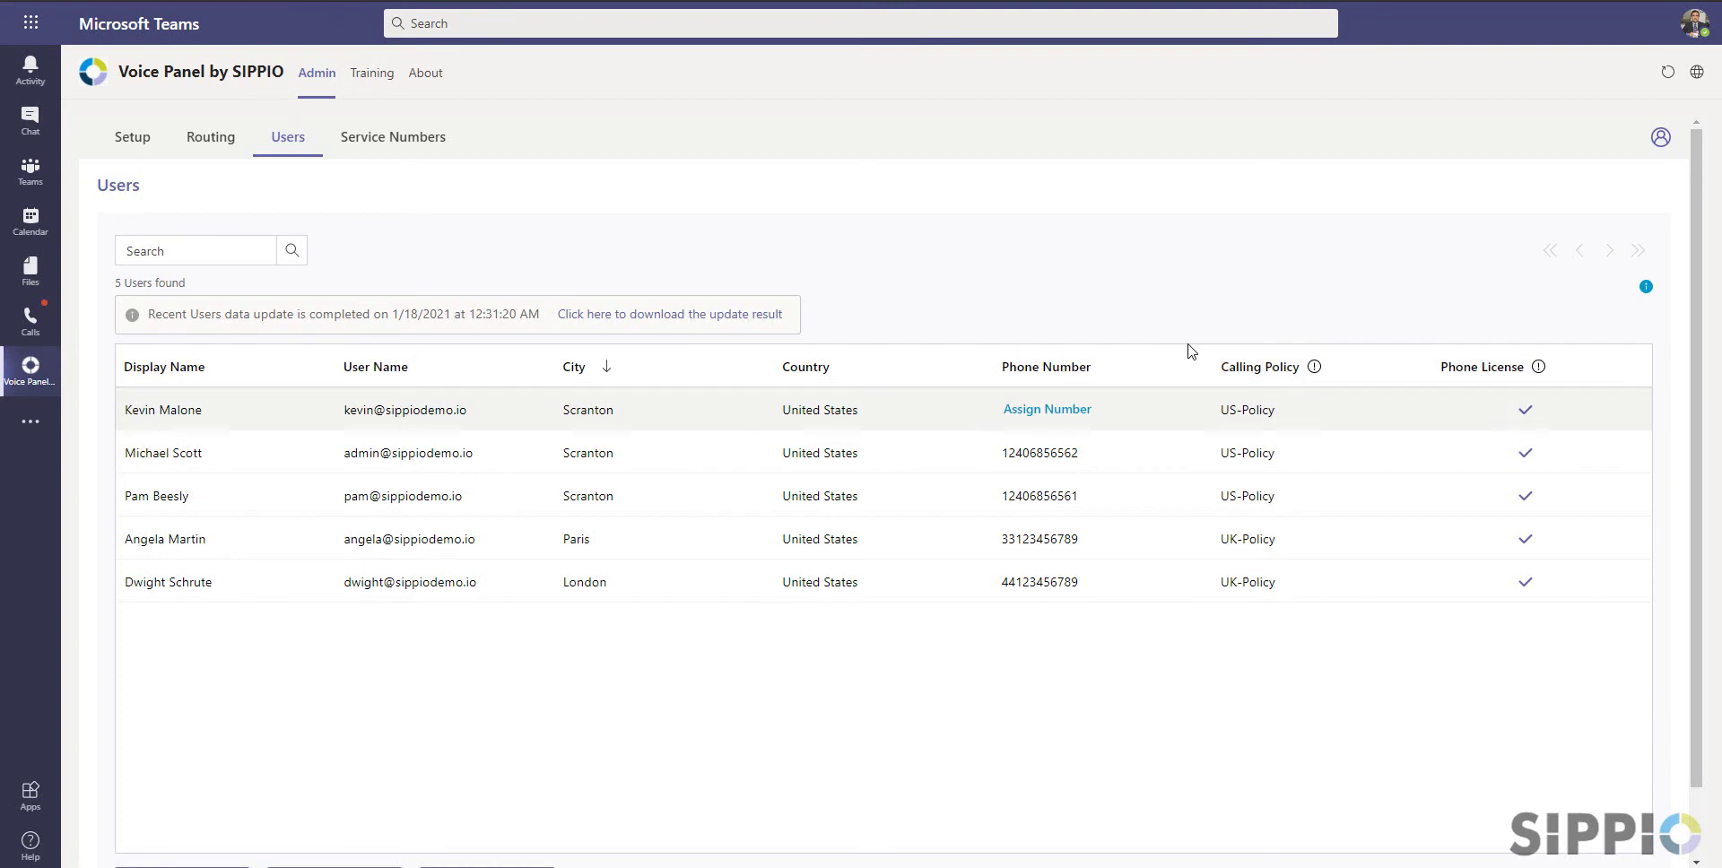
left_click(1291, 410)
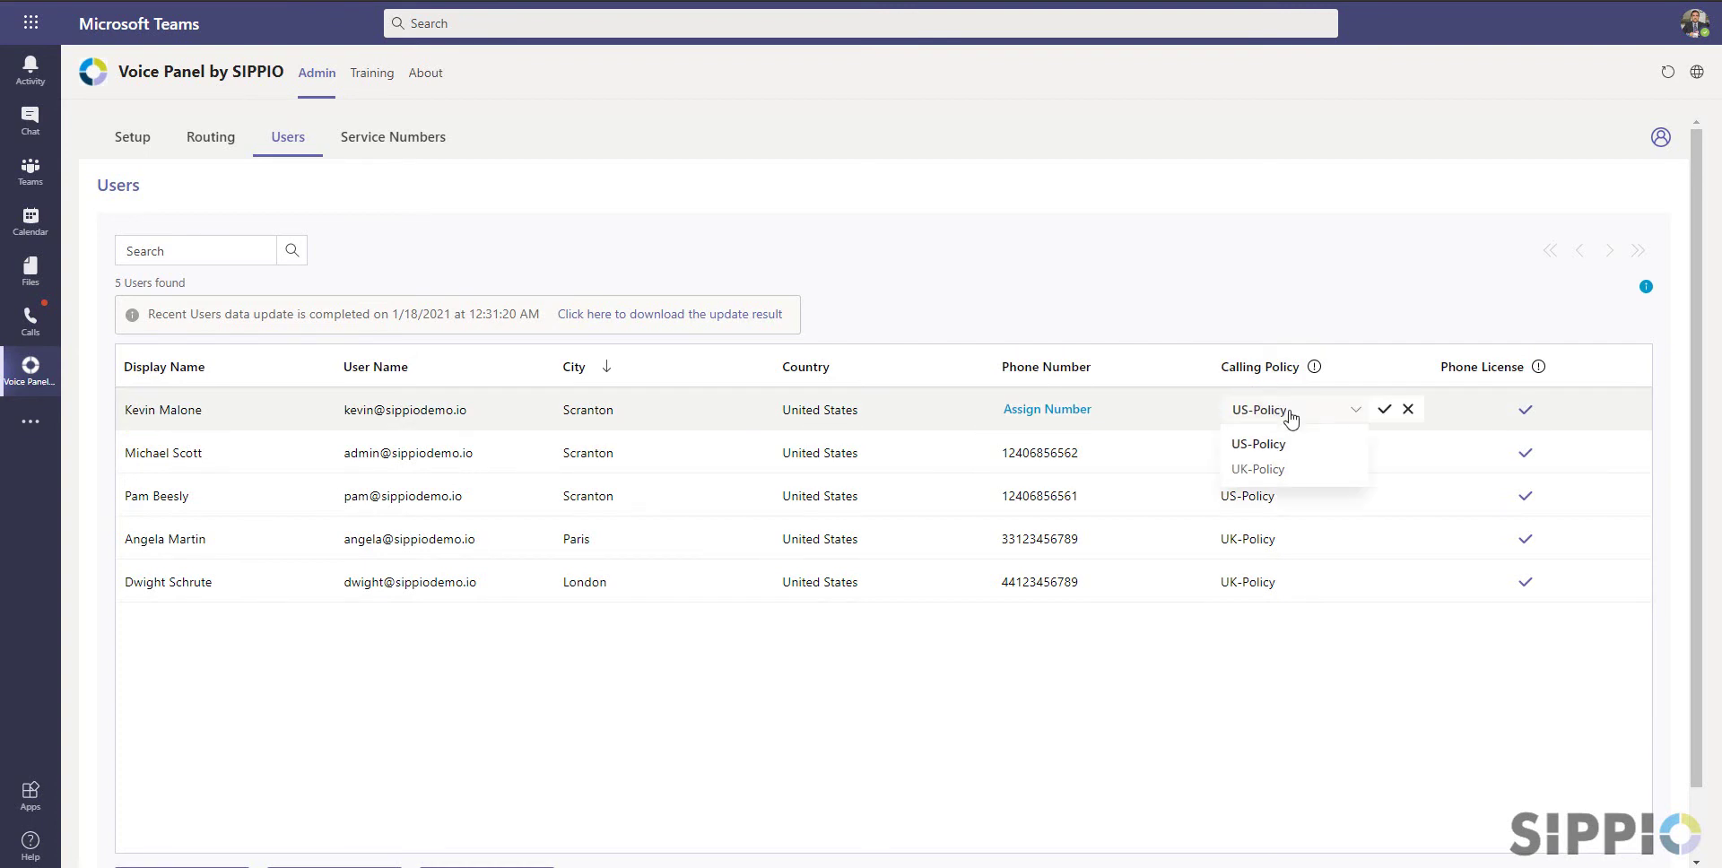
left_click(1264, 469)
left_click(1379, 409)
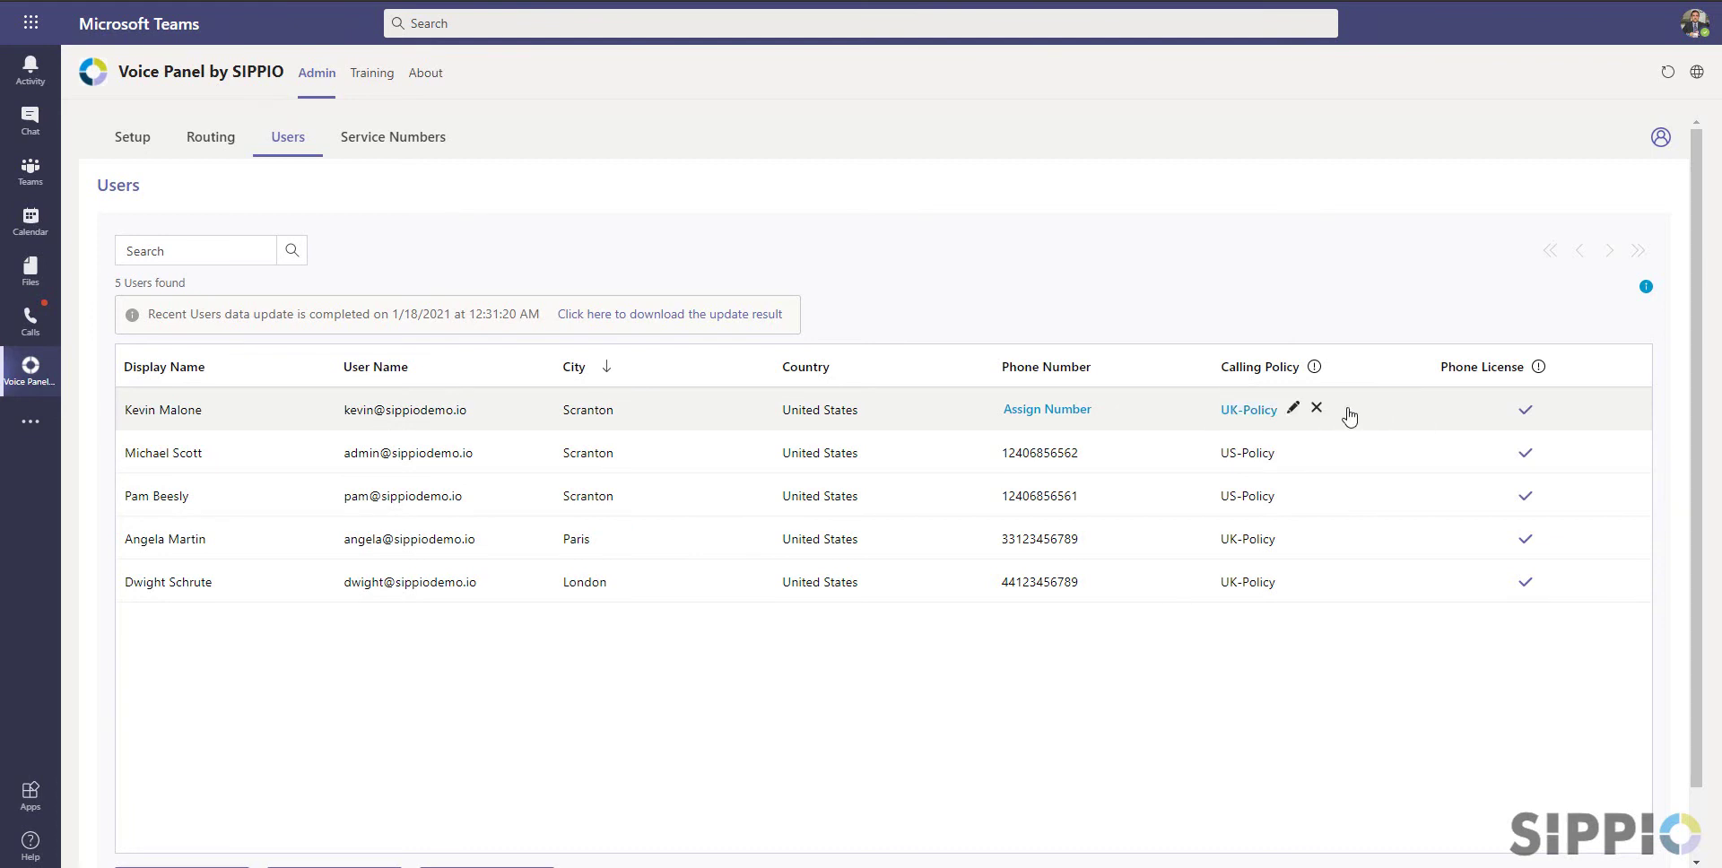
left_click(1317, 407)
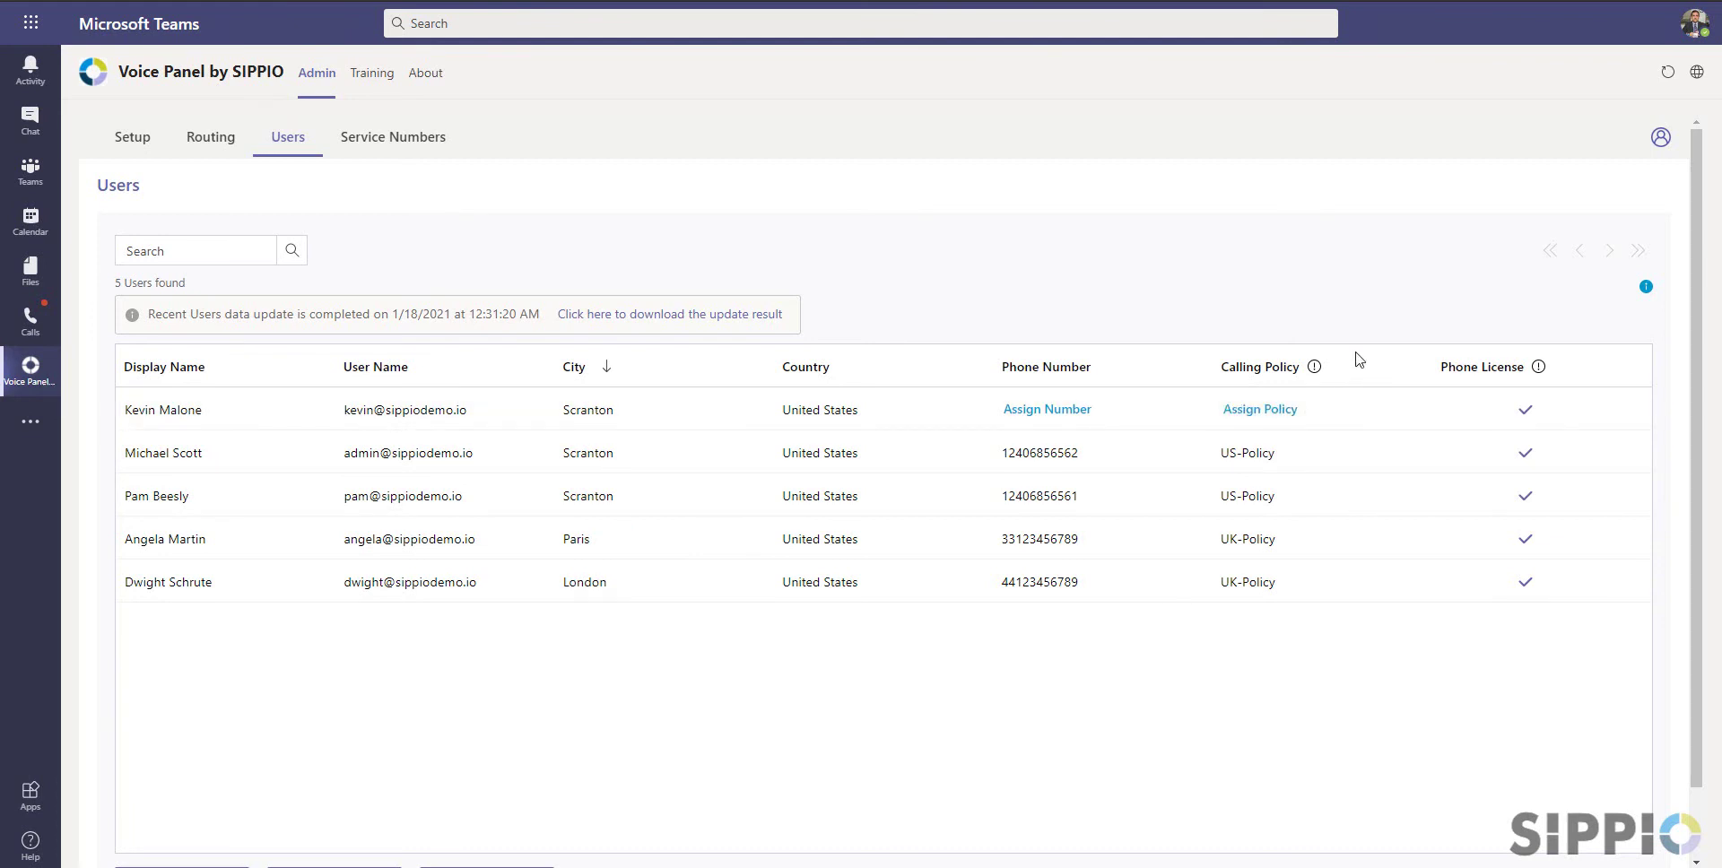
scroll(864, 554, "down", 1)
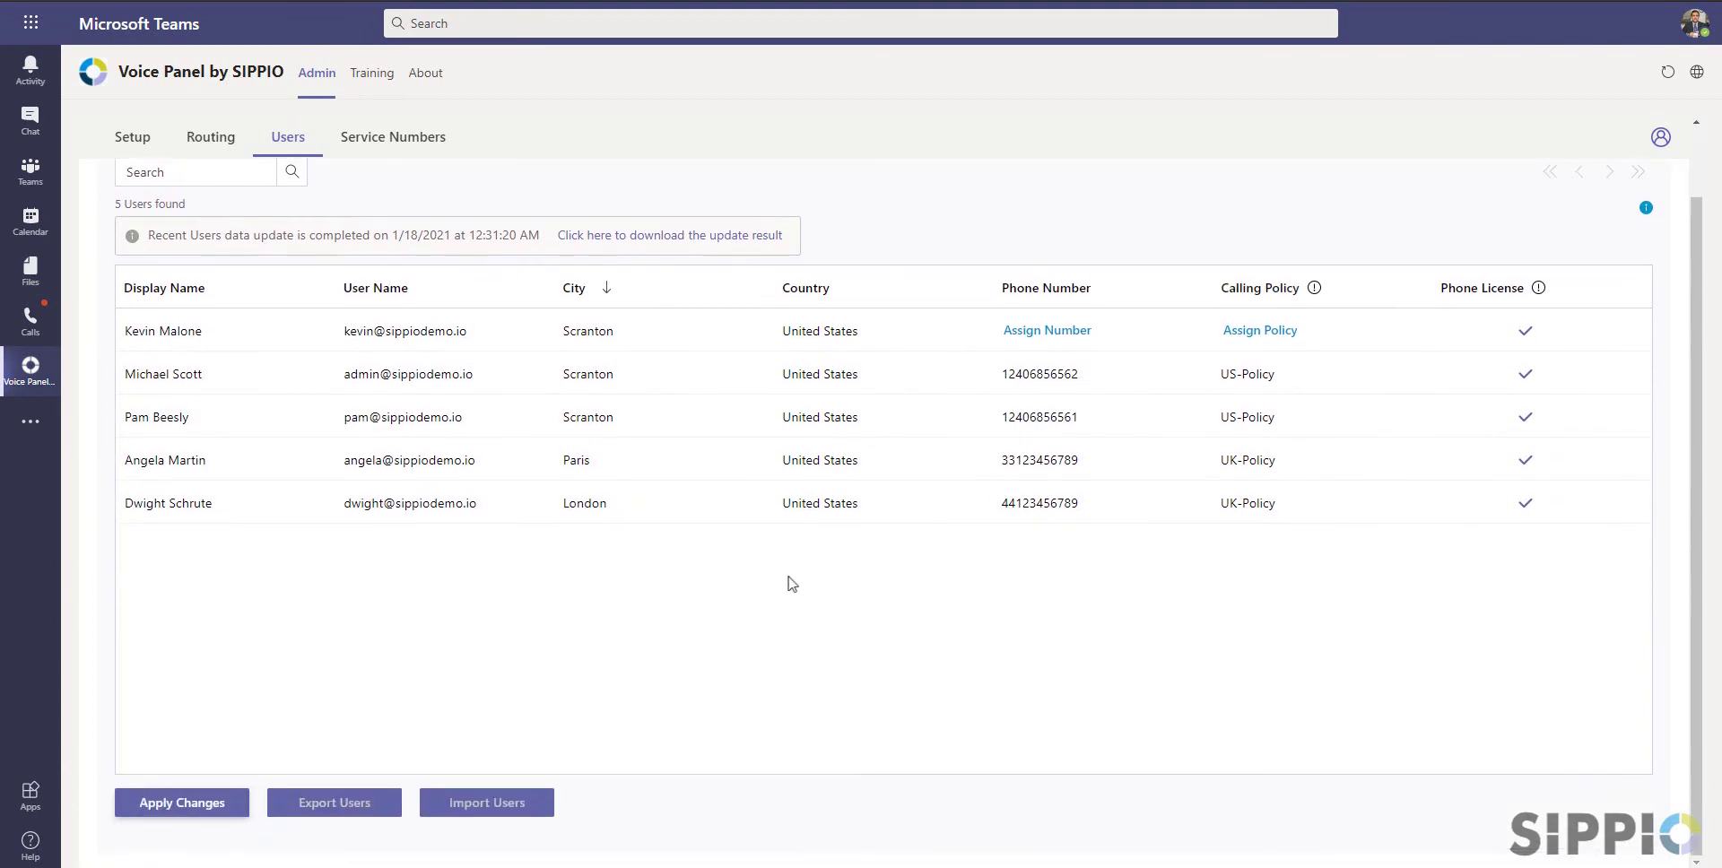
left_click(222, 809)
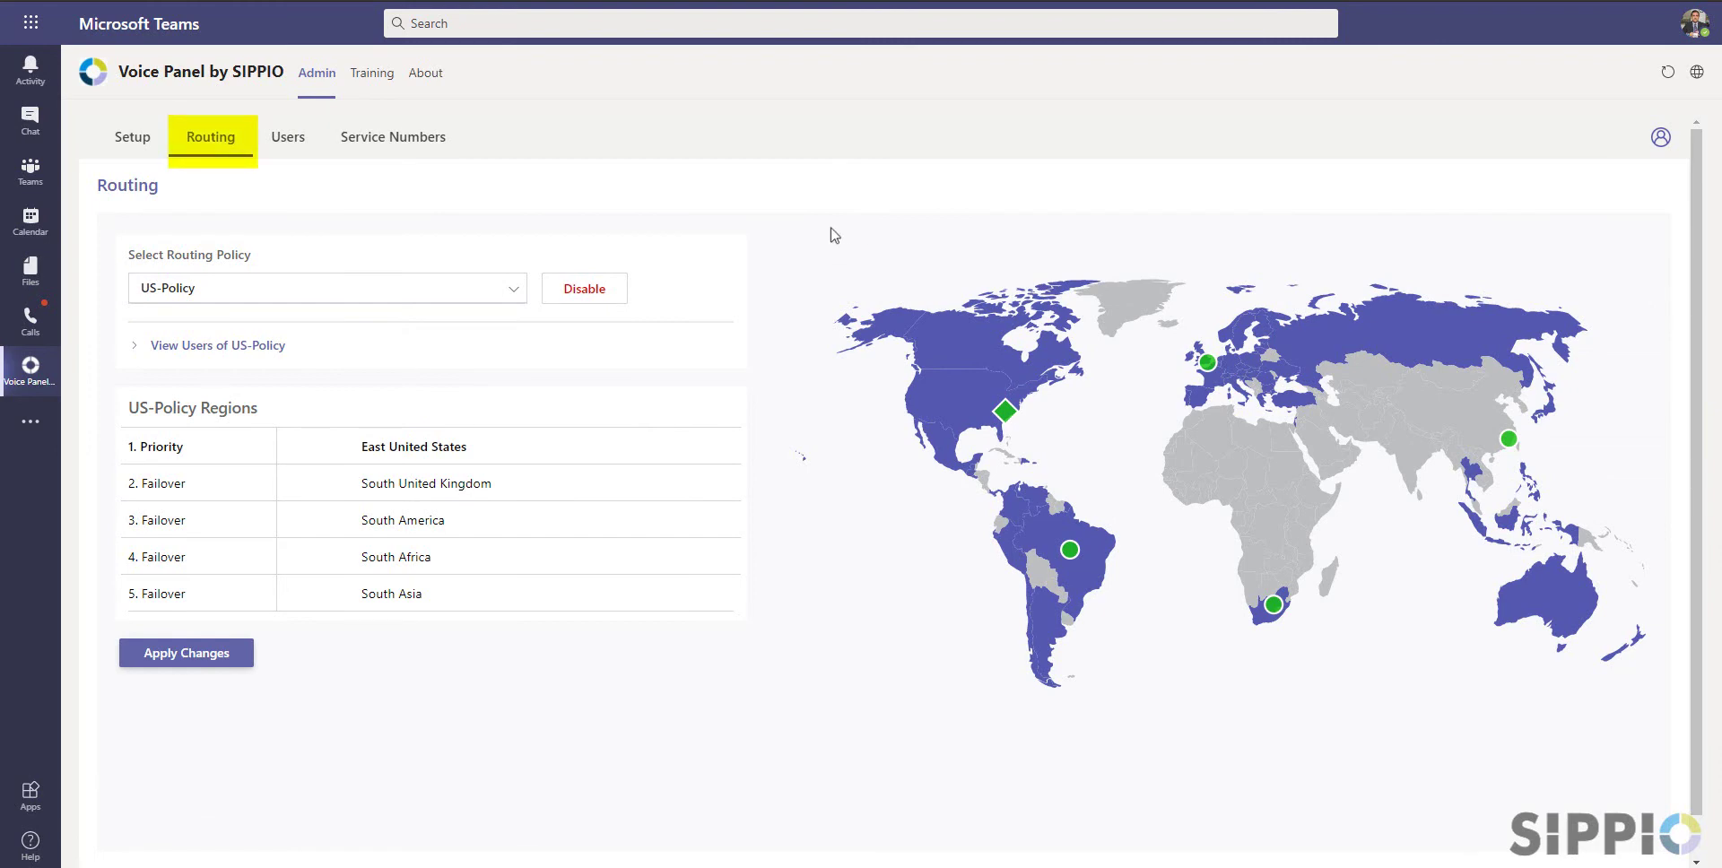
Move South Africa down and back, and unassign then reassign South Asia in US-Policy
left_click(514, 291)
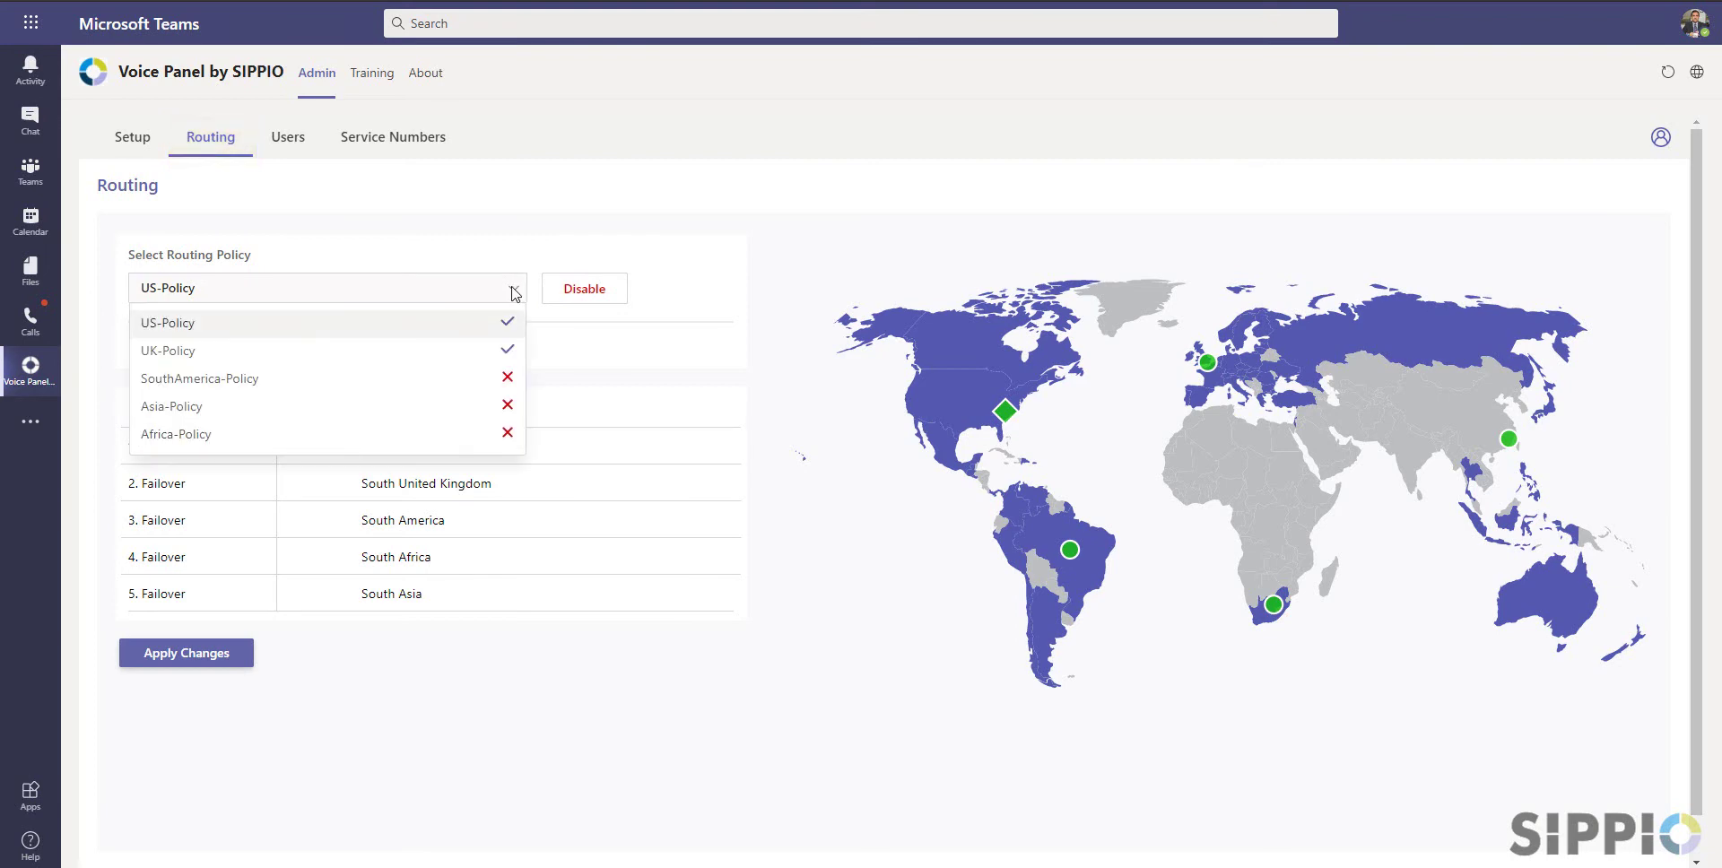
left_click(514, 294)
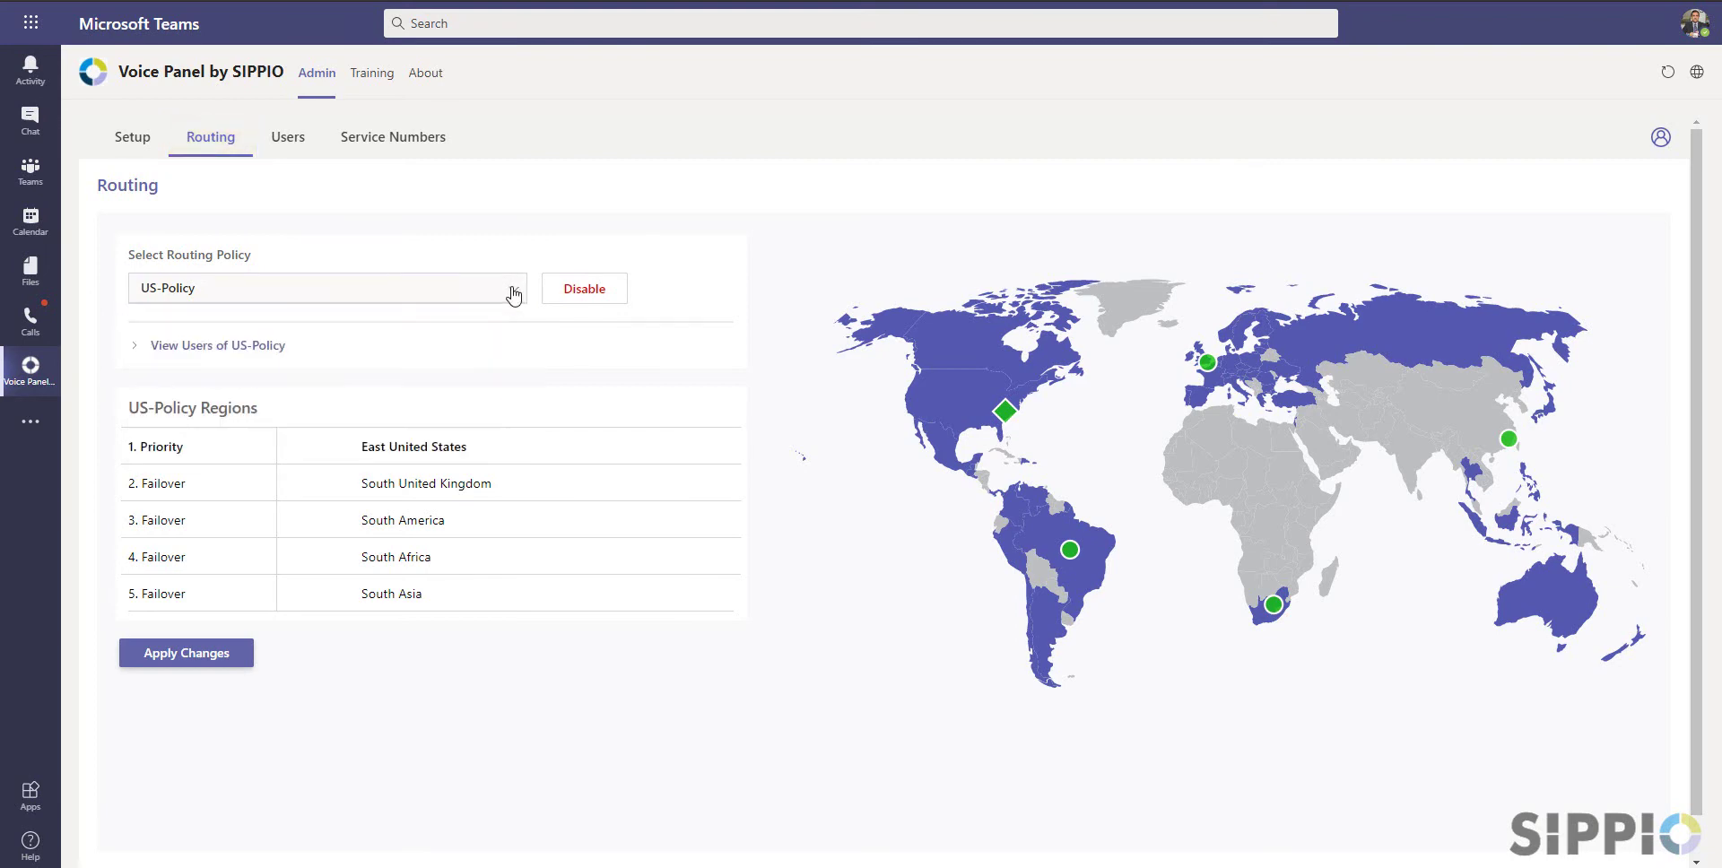
left_click(315, 567)
left_click(314, 587)
left_click(693, 598)
left_click(688, 597)
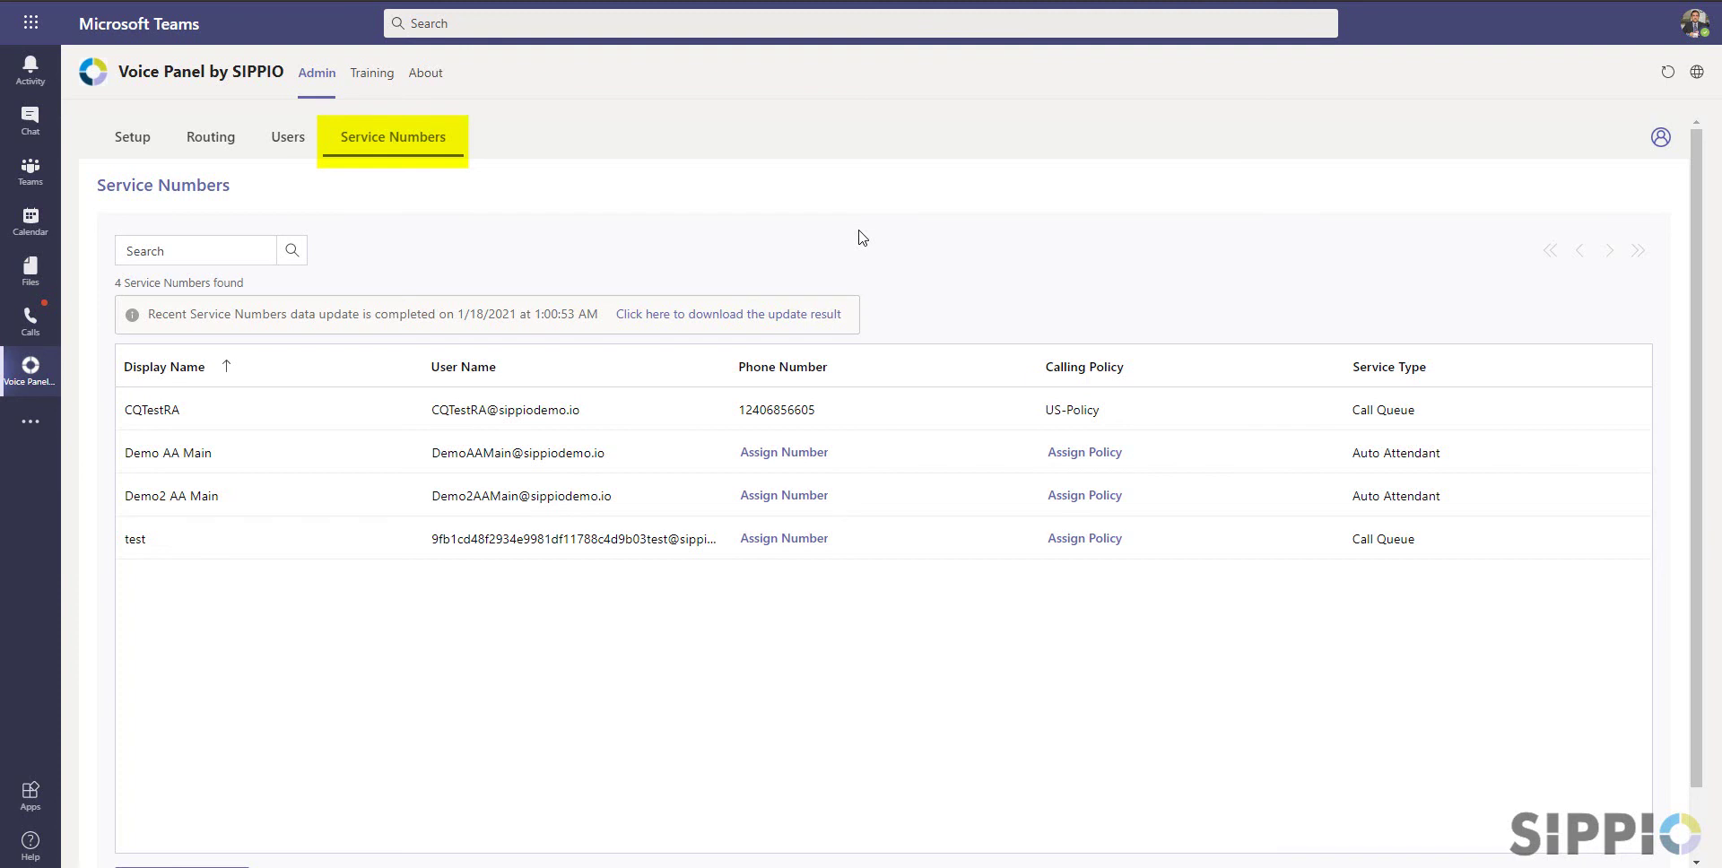
Sort service numbers by display and user name, search 'ATT', then clear the search
left_click(228, 368)
left_click(522, 368)
left_click(524, 368)
left_click(207, 251)
type("ATT")
left_click(291, 253)
key("BackSpace")
key("BackSpace")
key("BackSpace")
left_click(292, 256)
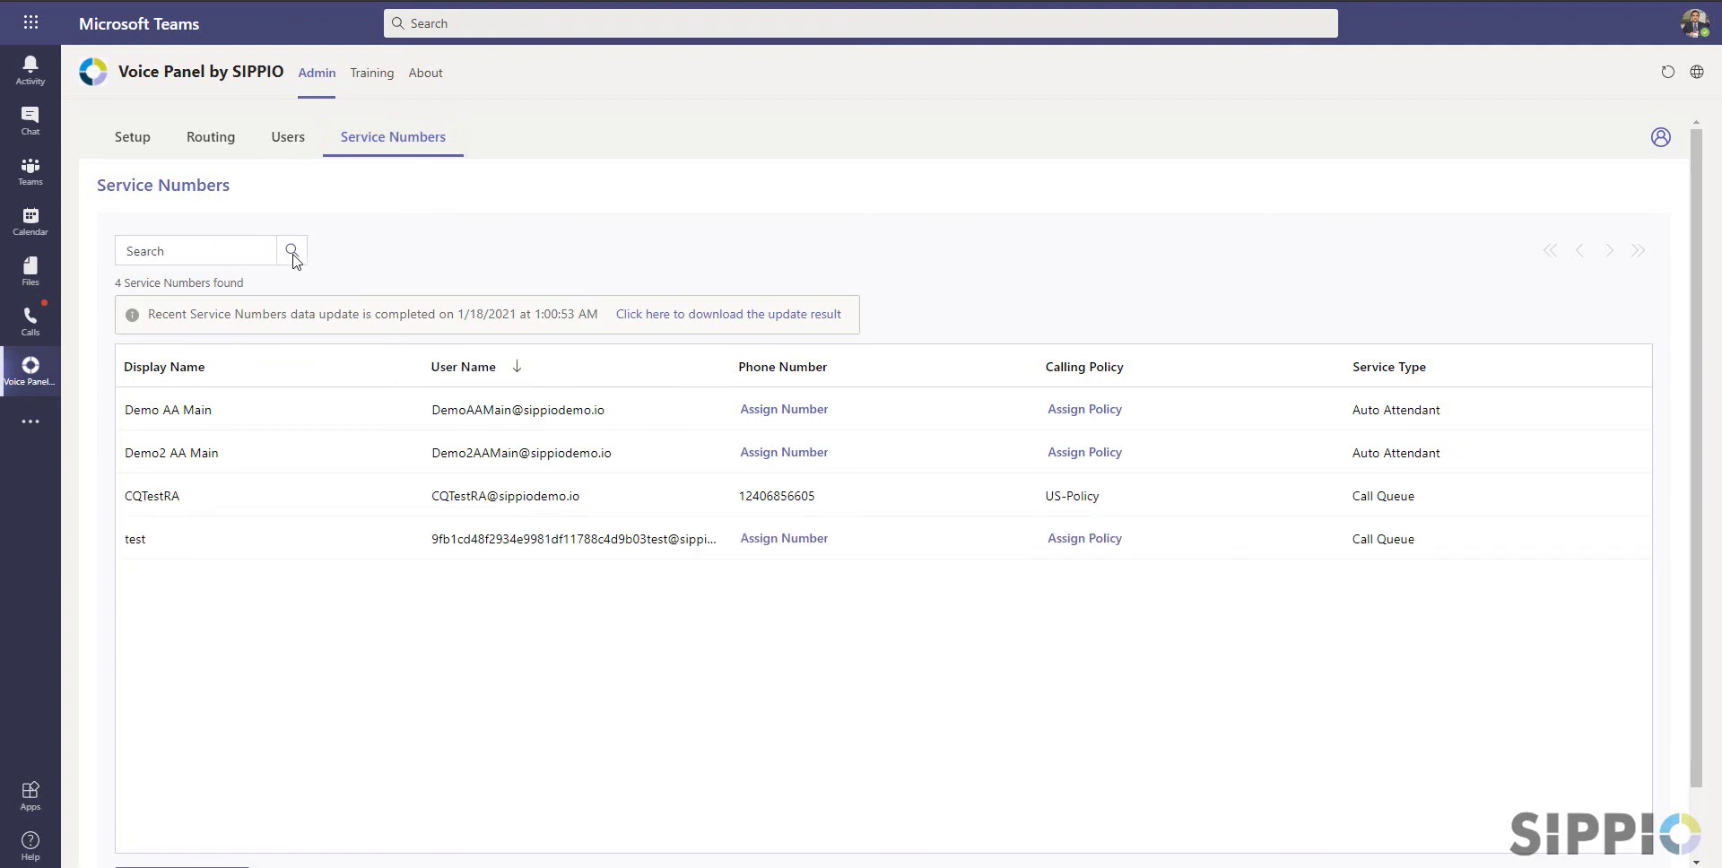
left_click(782, 409)
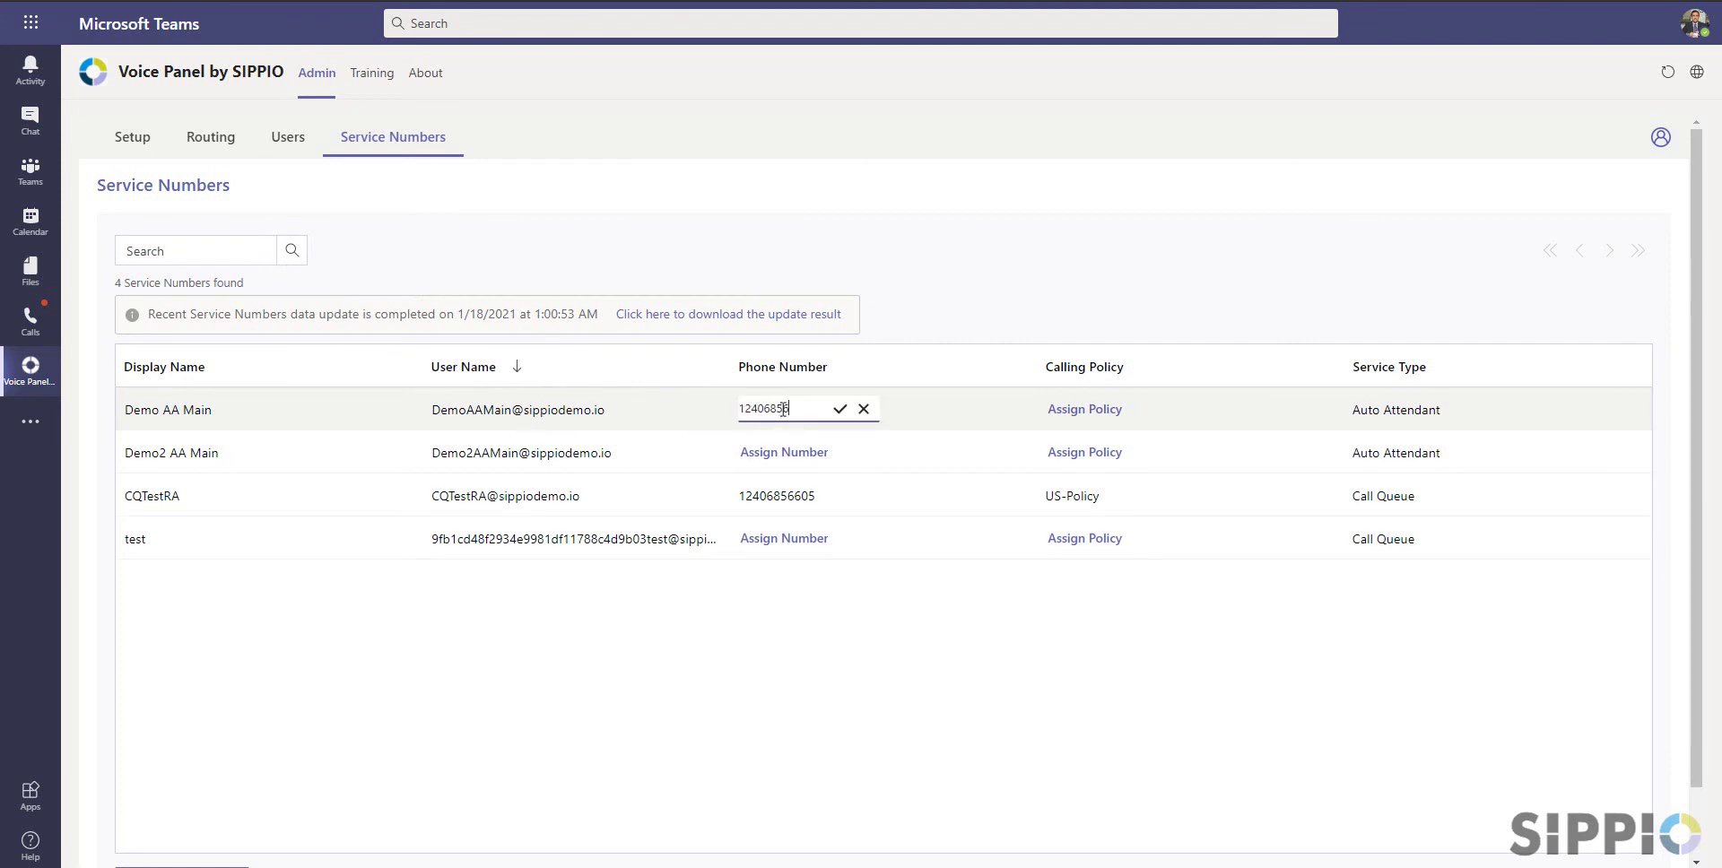
left_click(840, 409)
left_click(1095, 414)
left_click(1101, 439)
left_click(1204, 409)
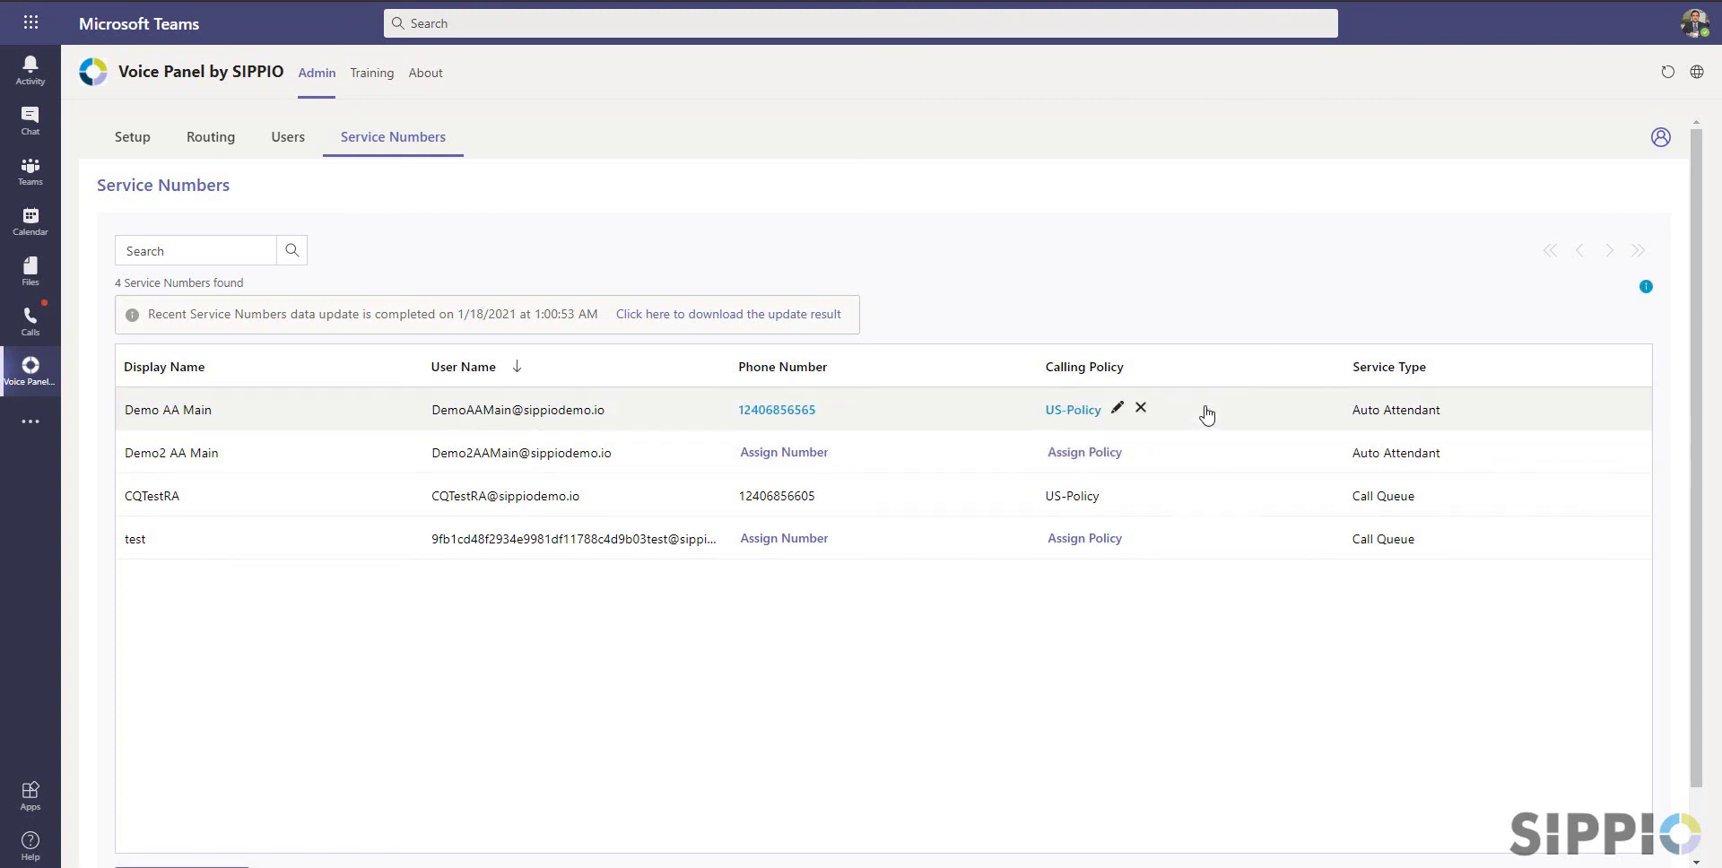
scroll(1203, 411, "down", 1)
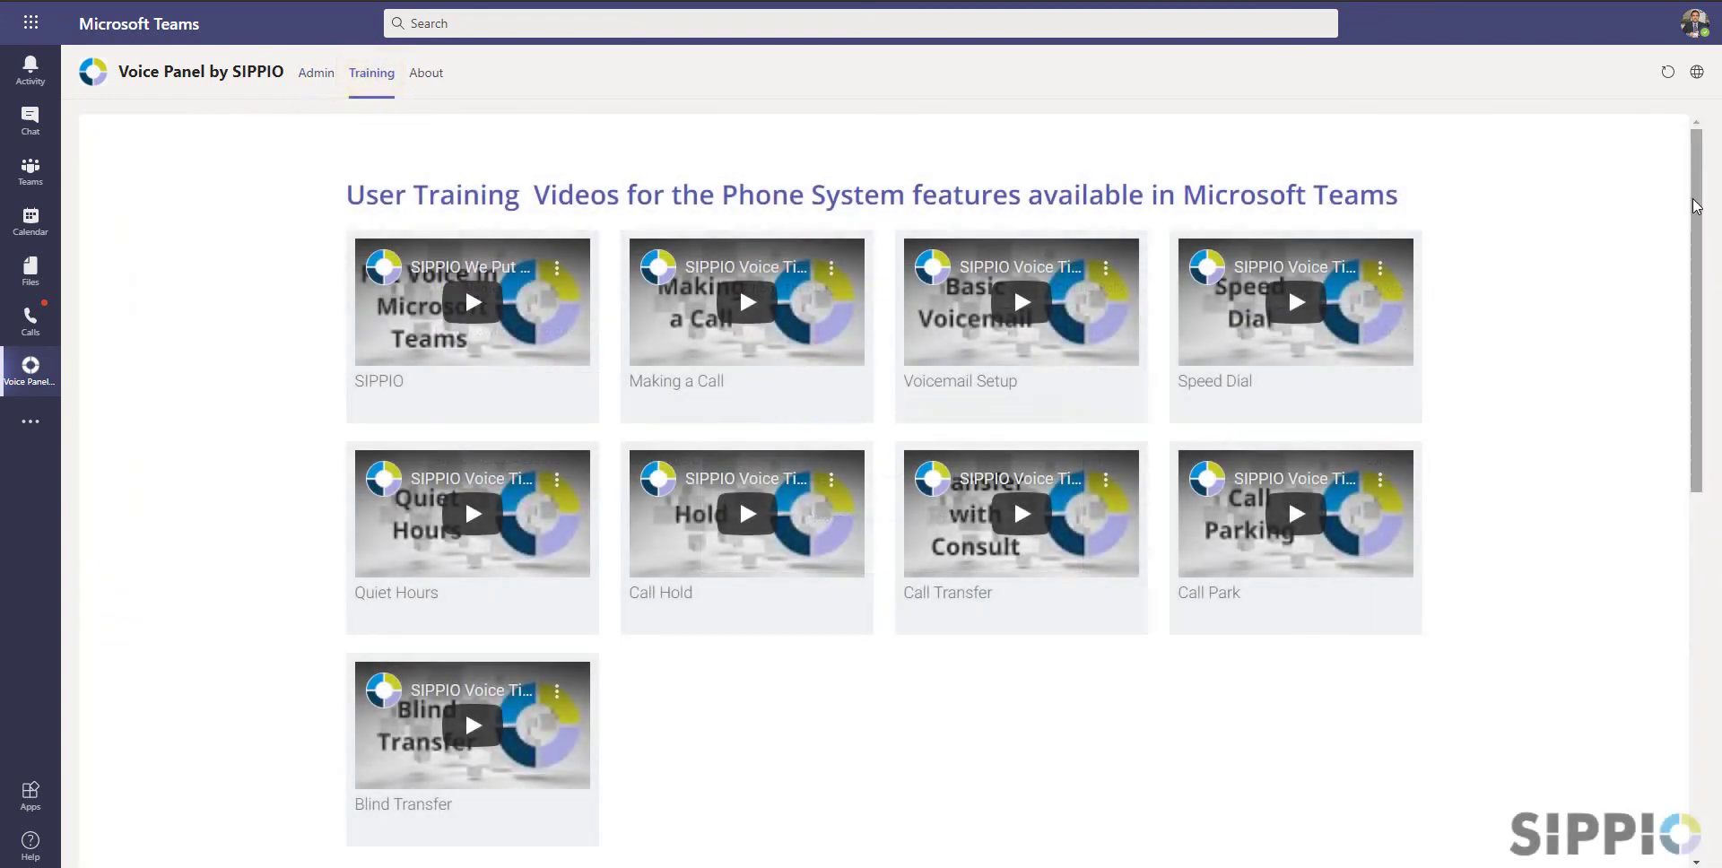
left_click_drag(1690, 210, 1706, 136)
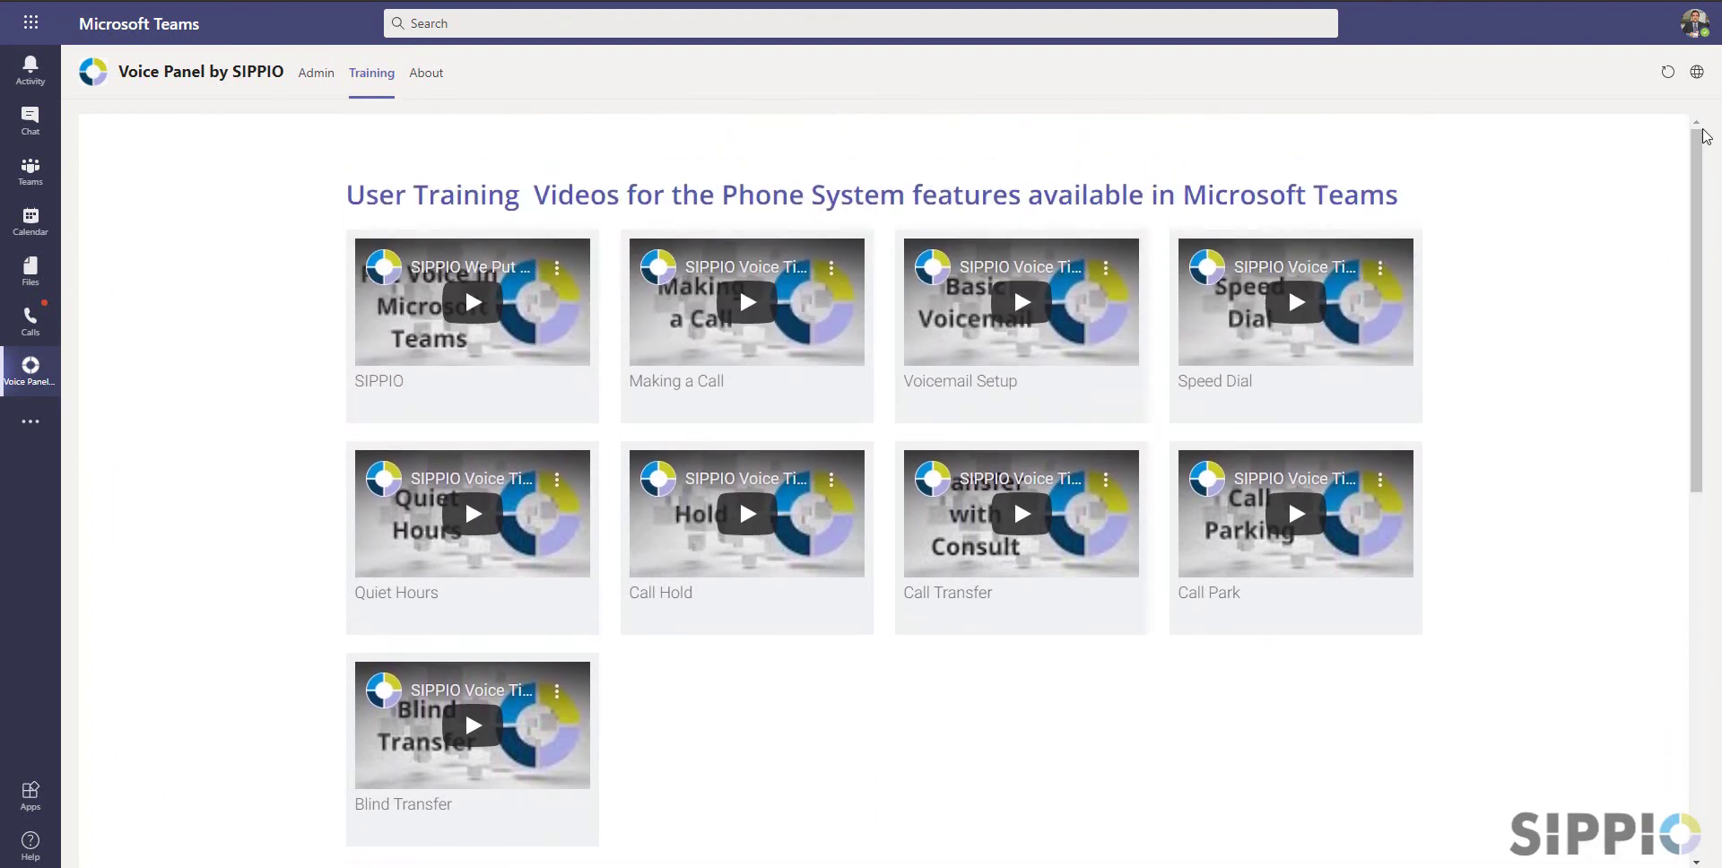